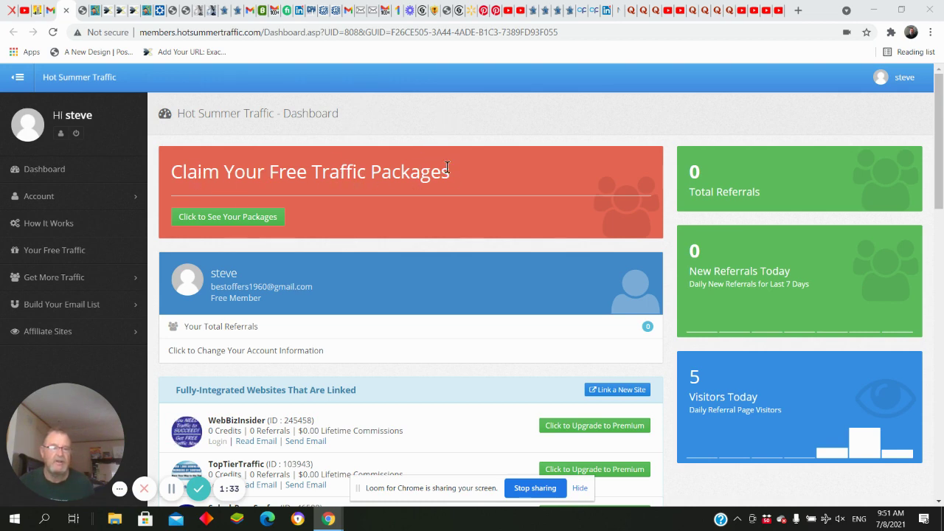
Open the free traffic packages and review the whole list of gifts, including the Home Income Mailer one.
{"action": "left_click", "coordinate": [201, 217]}
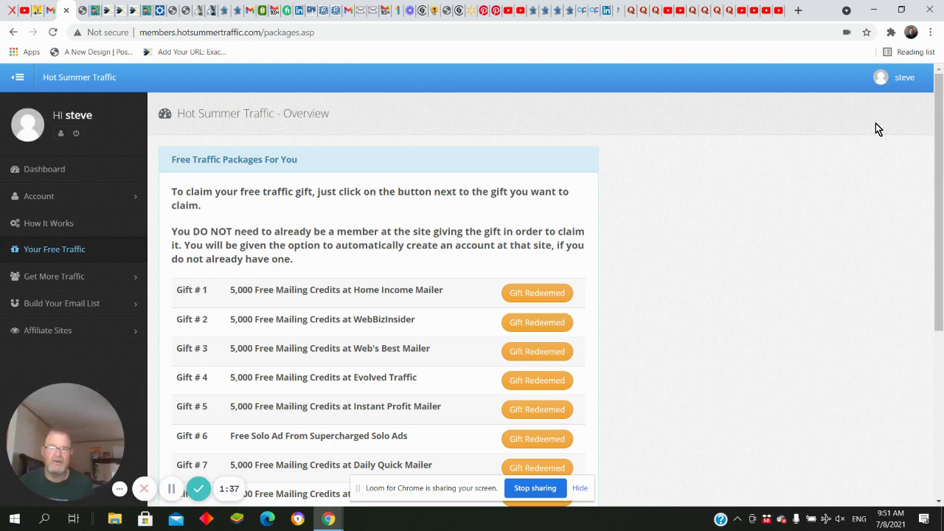
{"action": "left_click_drag", "start_coordinate": [938, 97], "coordinate": [941, 201]}
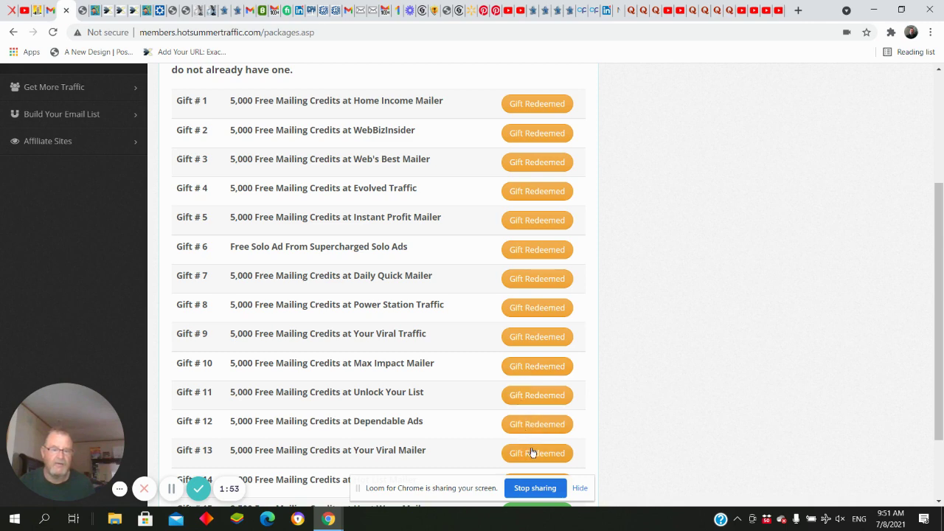
{"action": "left_click_drag", "start_coordinate": [940, 225], "coordinate": [940, 283]}
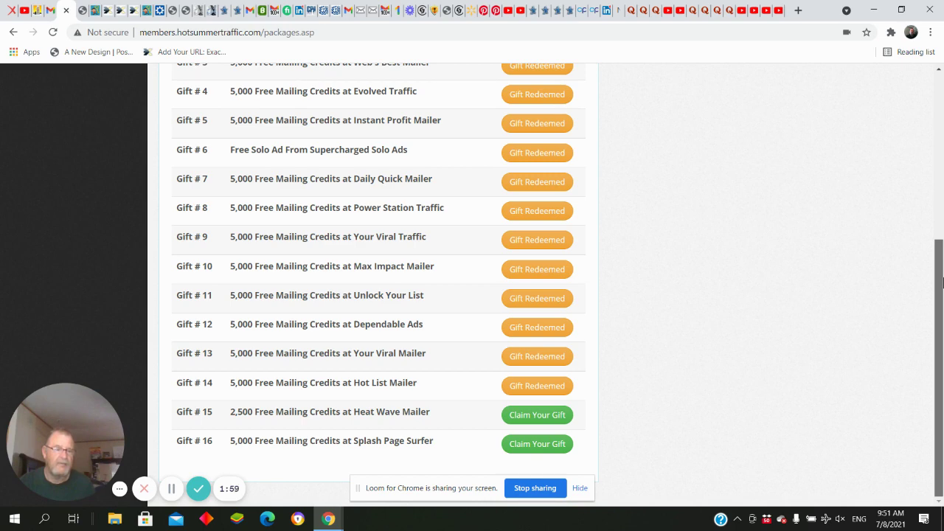
{"action": "left_click_drag", "start_coordinate": [941, 282], "coordinate": [935, 145]}
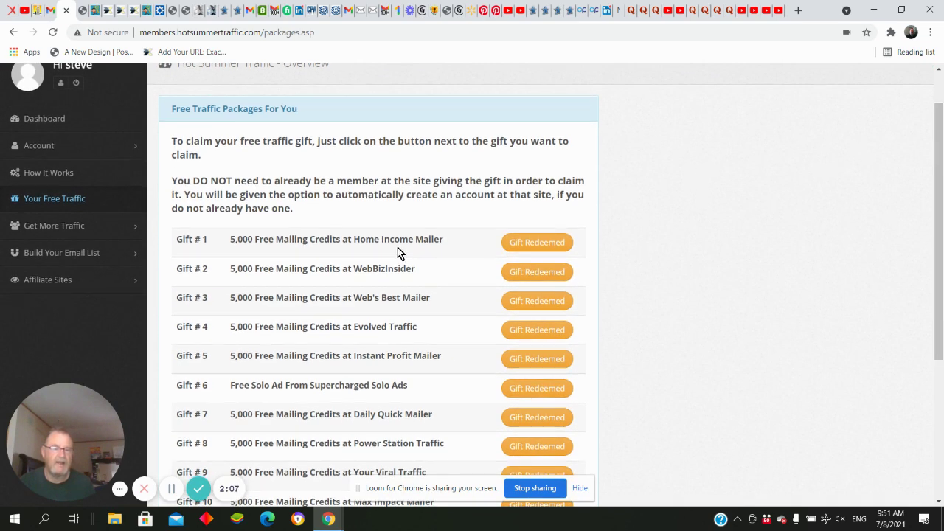
{"action": "left_click_drag", "start_coordinate": [352, 239], "coordinate": [436, 243]}
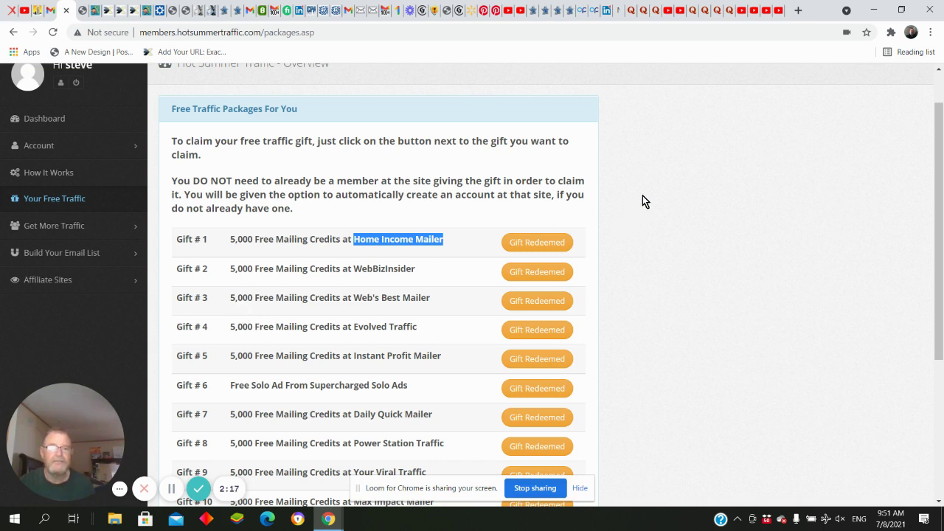
{"action": "left_click_drag", "start_coordinate": [938, 145], "coordinate": [940, 118]}
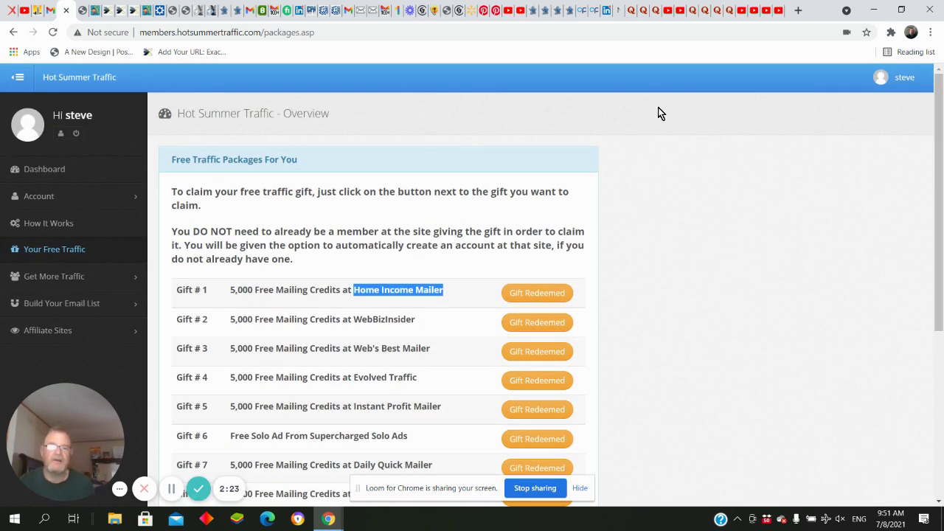
Open the tawk.to dashboard in a new tab, log in, and dismiss the offer to move the password.
{"action": "left_click", "coordinate": [797, 10]}
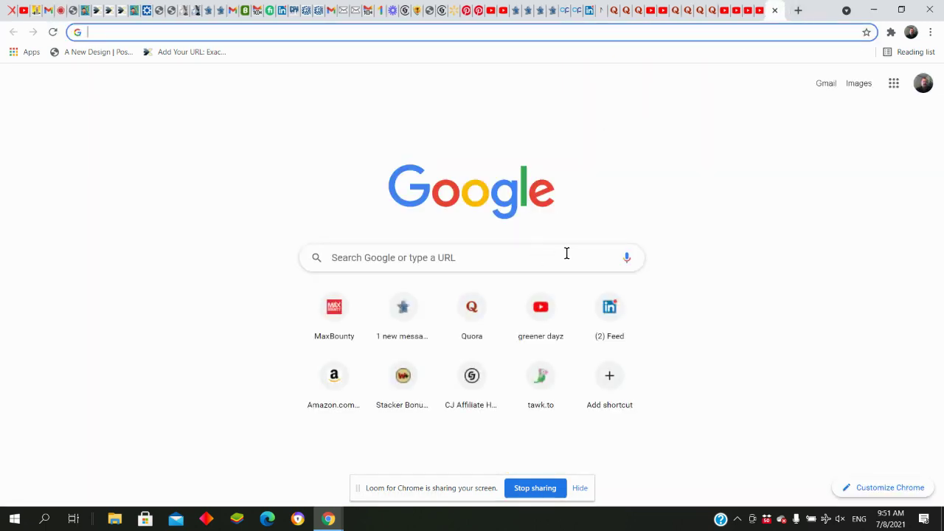
{"action": "left_click", "coordinate": [541, 387]}
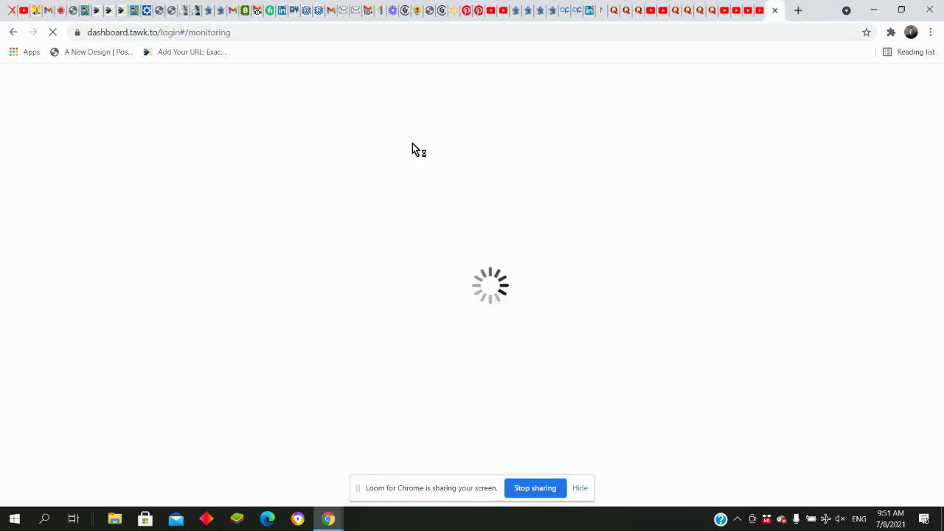
{"action": "left_click", "coordinate": [627, 322]}
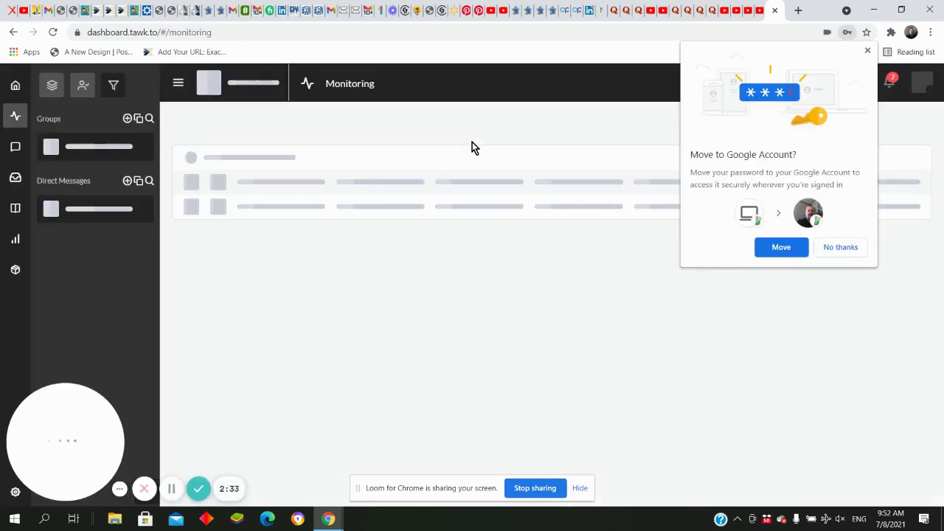
{"action": "left_click", "coordinate": [867, 52]}
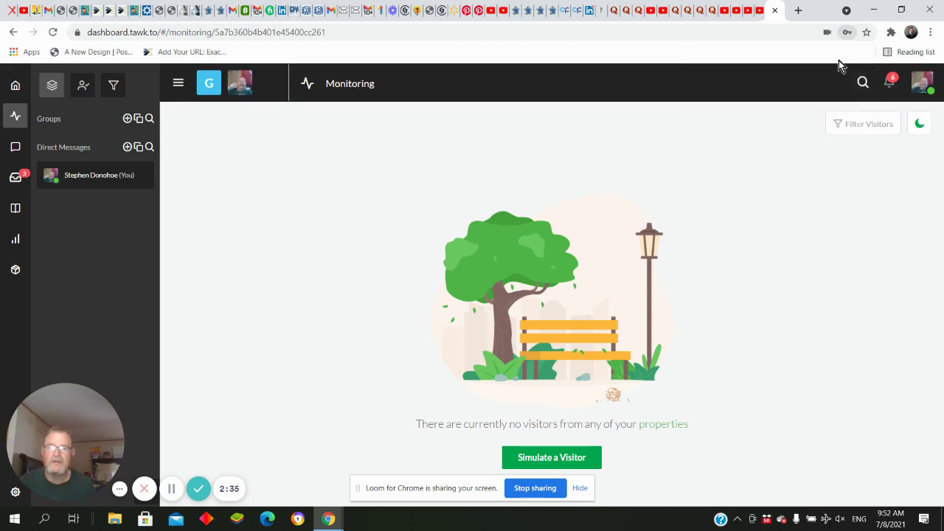
Review tawk.to's visitor monitoring and message inbox, then close its tab to return to the free traffic packages.
{"action": "left_click", "coordinate": [15, 116]}
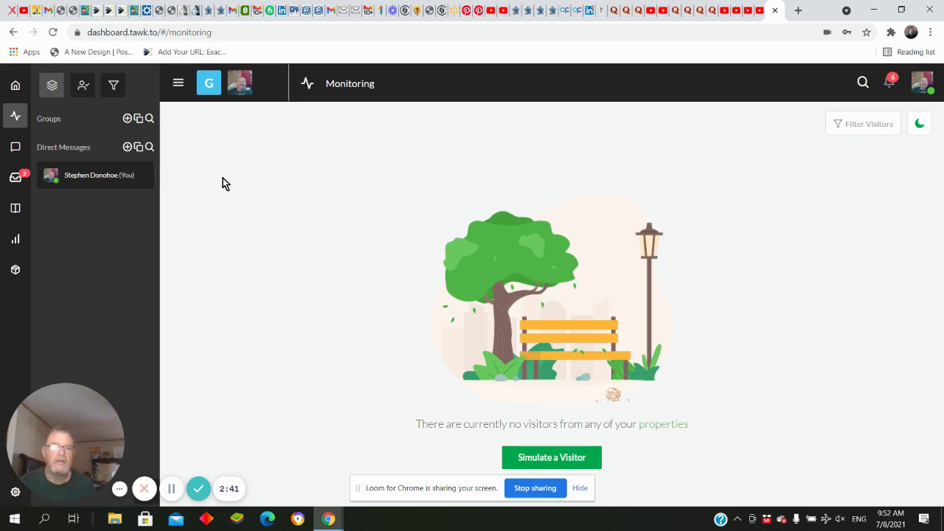
{"action": "left_click", "coordinate": [15, 179]}
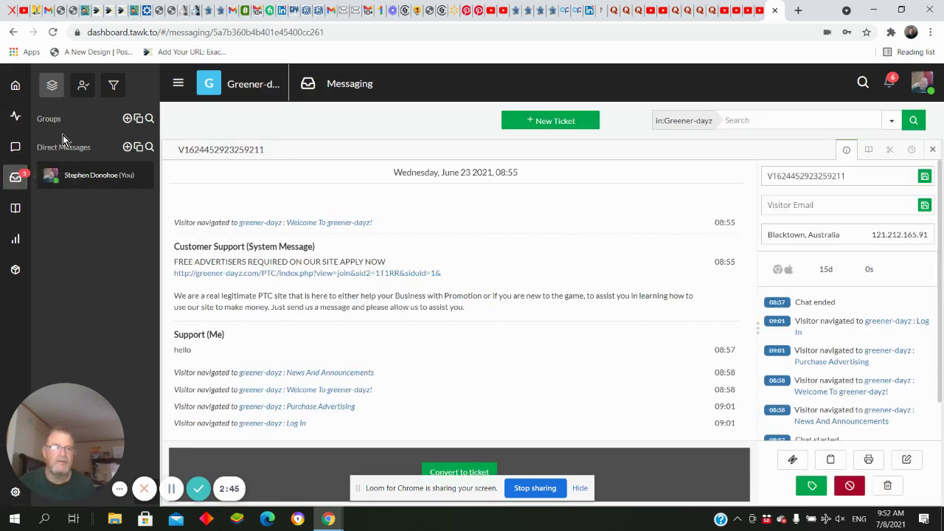
{"action": "left_click", "coordinate": [17, 120]}
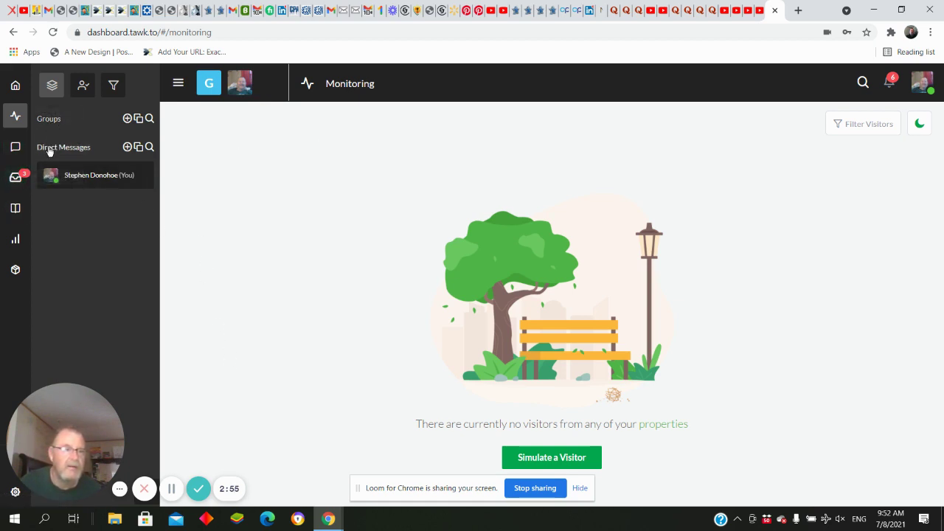
{"action": "left_click", "coordinate": [178, 85]}
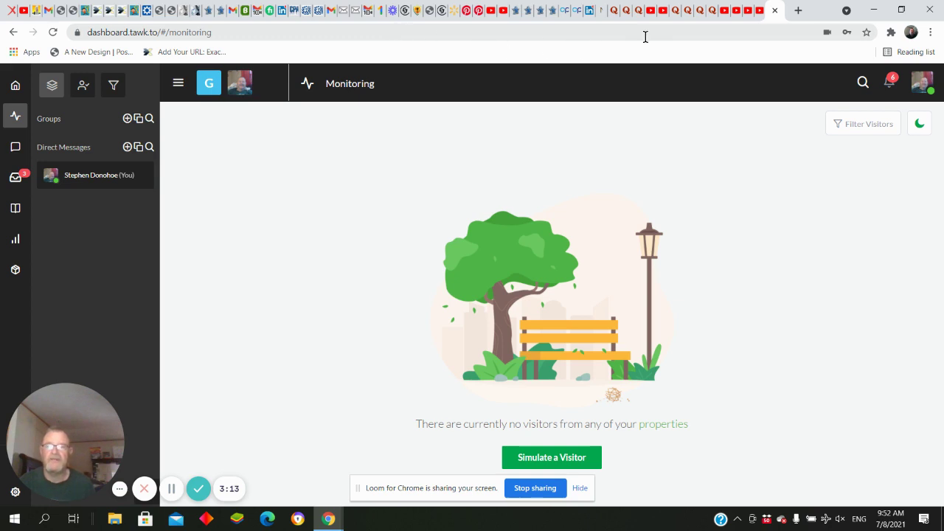
{"action": "left_click", "coordinate": [774, 10]}
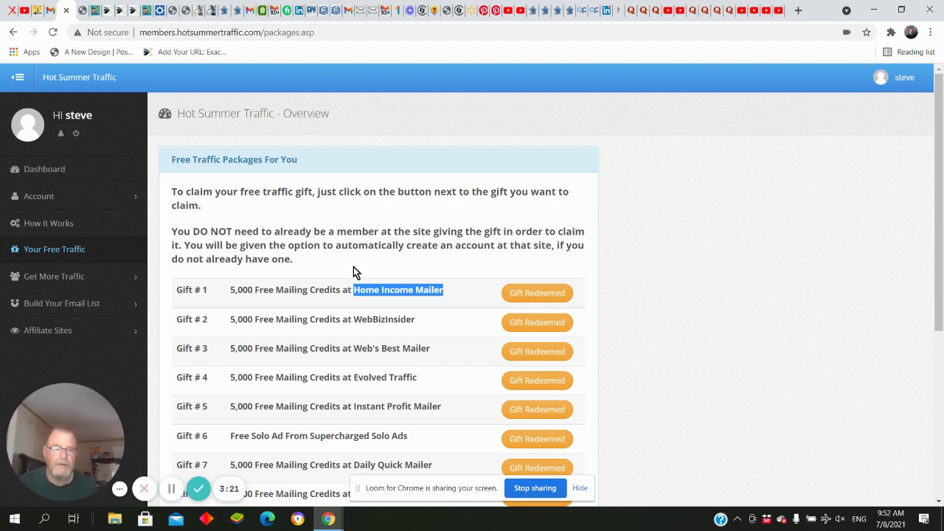
Claim the 5,000 free mailing credits at Splash Page Surfer and return to the available packages.
{"action": "left_click", "coordinate": [677, 158]}
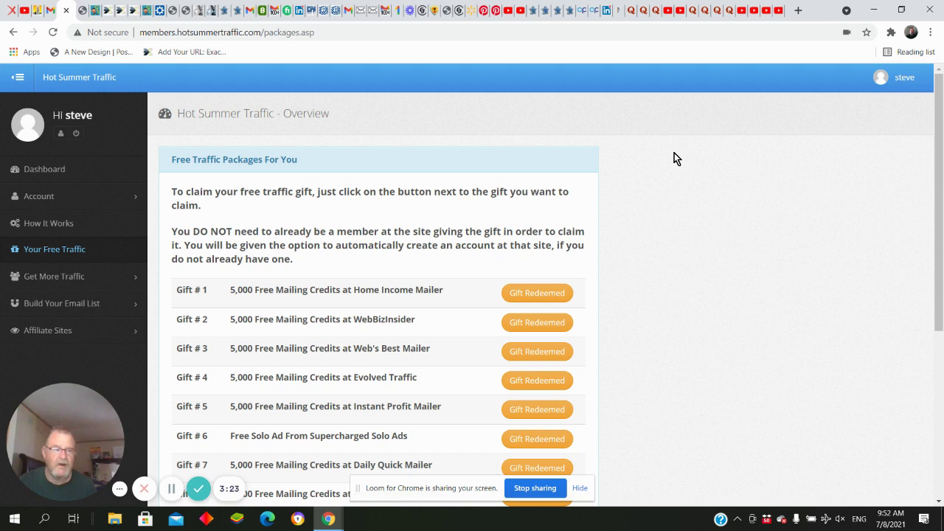
{"action": "scroll", "coordinate": [676, 154], "scroll_direction": "down", "scroll_amount": 4}
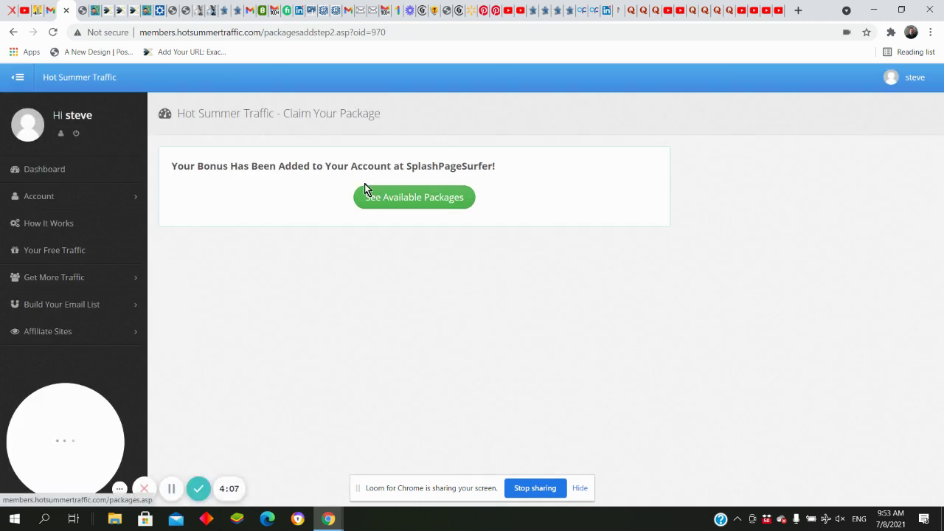
{"action": "left_click", "coordinate": [410, 203]}
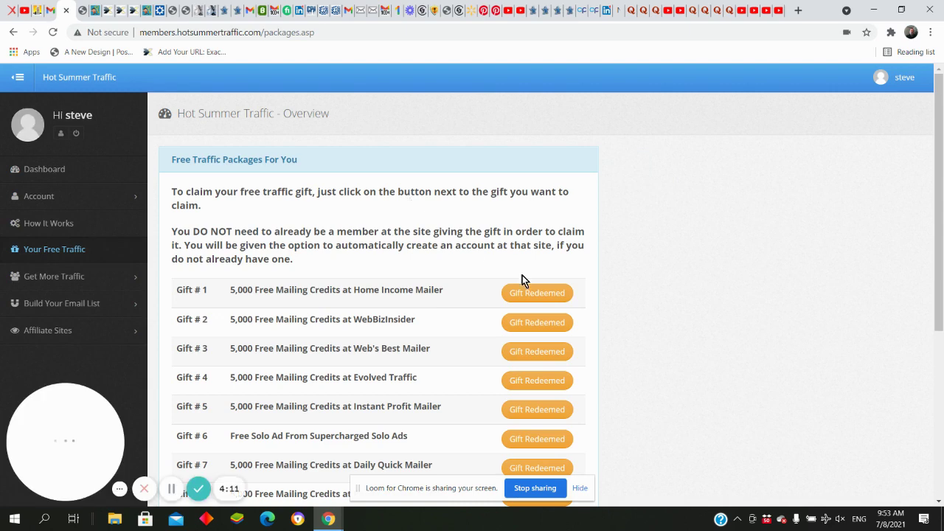
Start claiming the 2,500 free mailing credits at Heat Wave Mailer, answering that no account exists there.
{"action": "scroll", "coordinate": [649, 206], "scroll_direction": "down", "scroll_amount": 3}
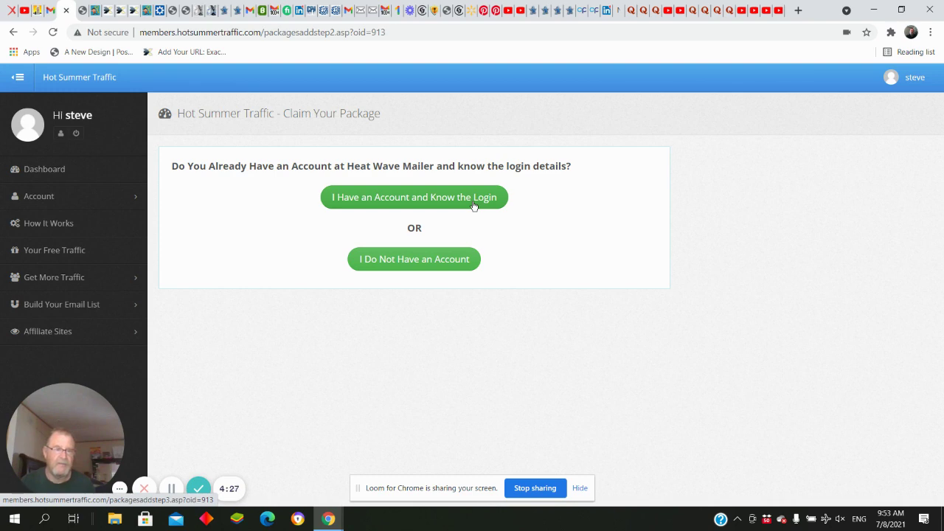
{"action": "left_click", "coordinate": [413, 268]}
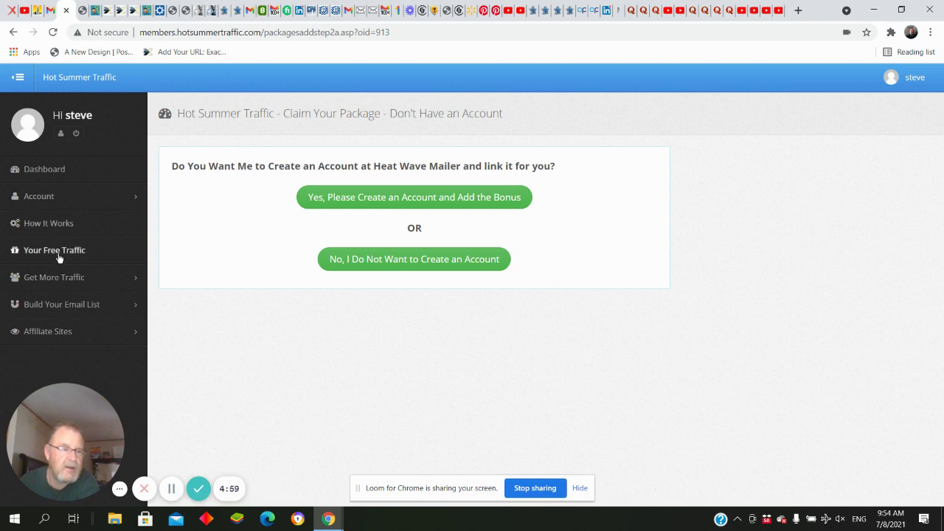
View the best converting traffic sites for this launch, then return to the free traffic packages.
{"action": "left_click", "coordinate": [135, 283]}
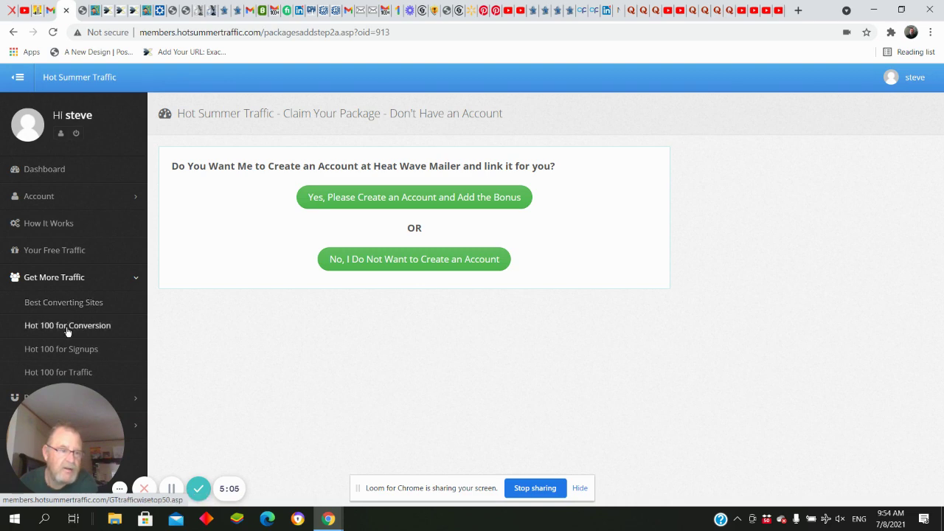
{"action": "left_click", "coordinate": [68, 304]}
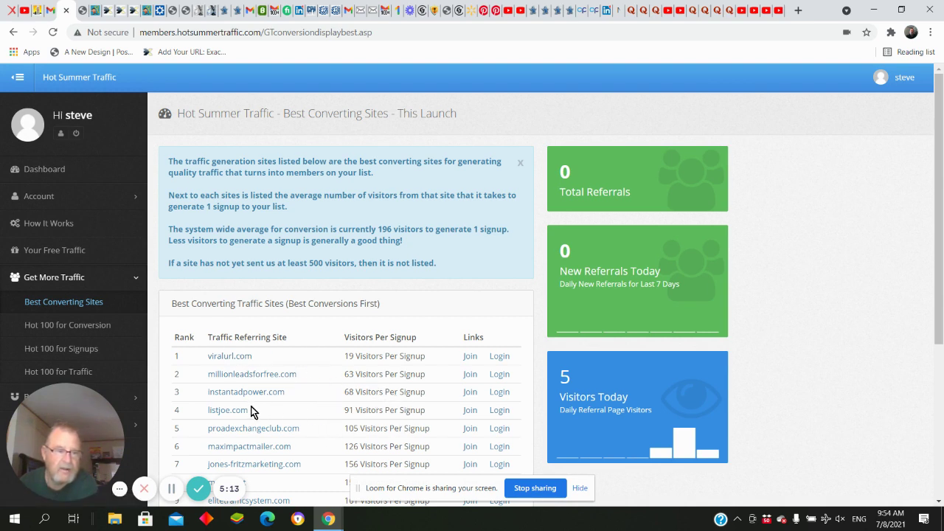
{"action": "left_click", "coordinate": [73, 253]}
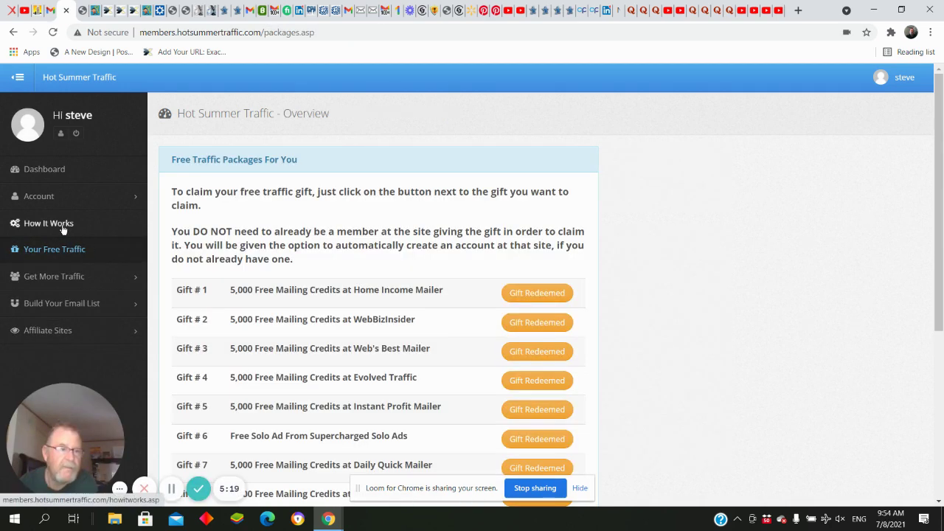
Read the page explaining how Hot Summer Traffic works.
{"action": "left_click", "coordinate": [62, 228]}
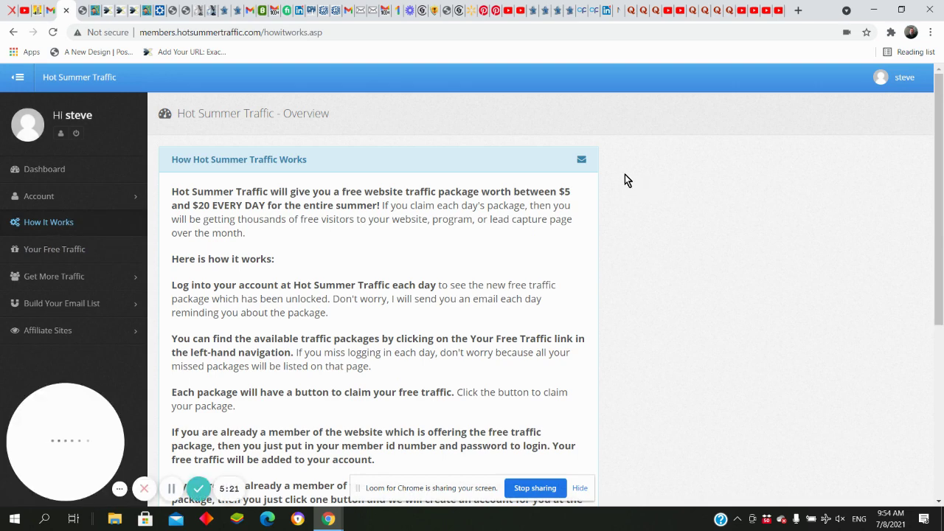
{"action": "scroll", "coordinate": [642, 175], "scroll_direction": "down", "scroll_amount": 4}
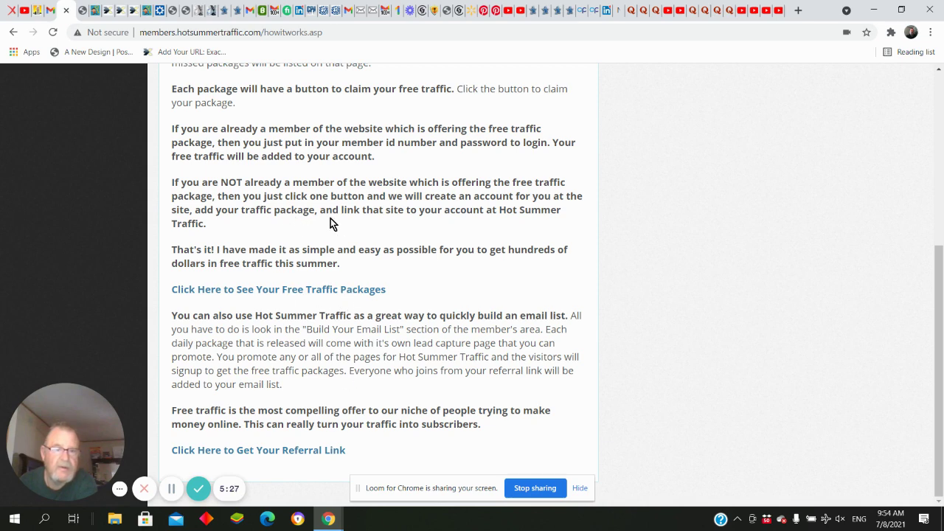
{"action": "scroll", "coordinate": [631, 251], "scroll_direction": "up", "scroll_amount": 2}
{"action": "scroll", "coordinate": [638, 263], "scroll_direction": "up", "scroll_amount": 2}
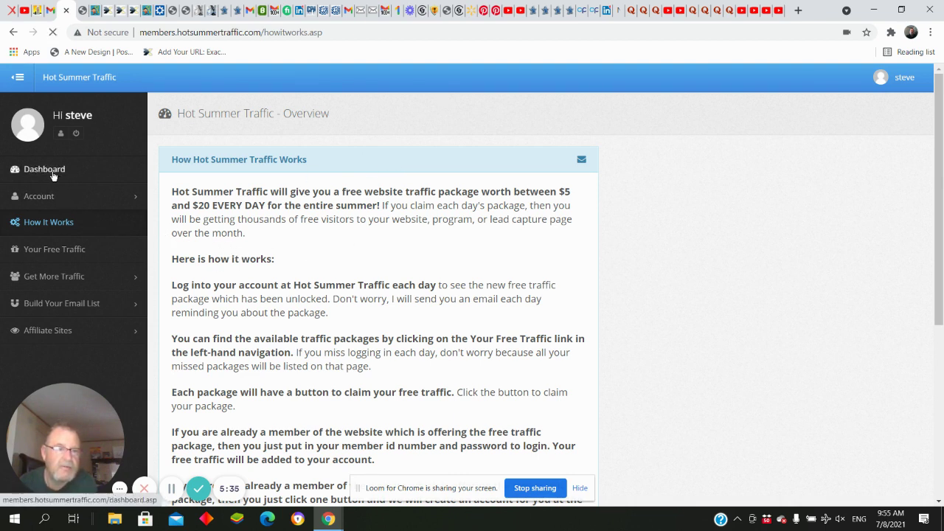
From the dashboard's linked websites, start sending an email through HotListMailer and choose to email 660 members.
{"action": "scroll", "coordinate": [601, 230], "scroll_direction": "down", "scroll_amount": 4}
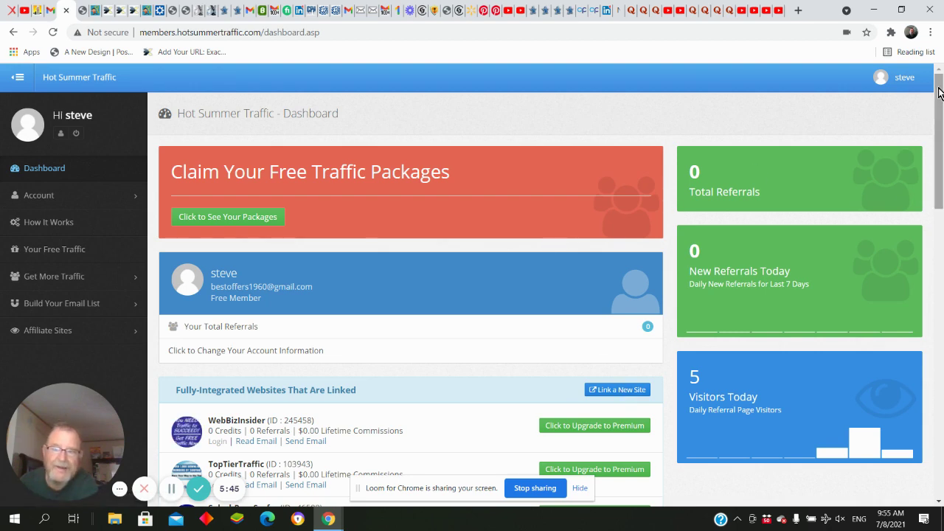
{"action": "left_click_drag", "start_coordinate": [938, 91], "coordinate": [937, 182]}
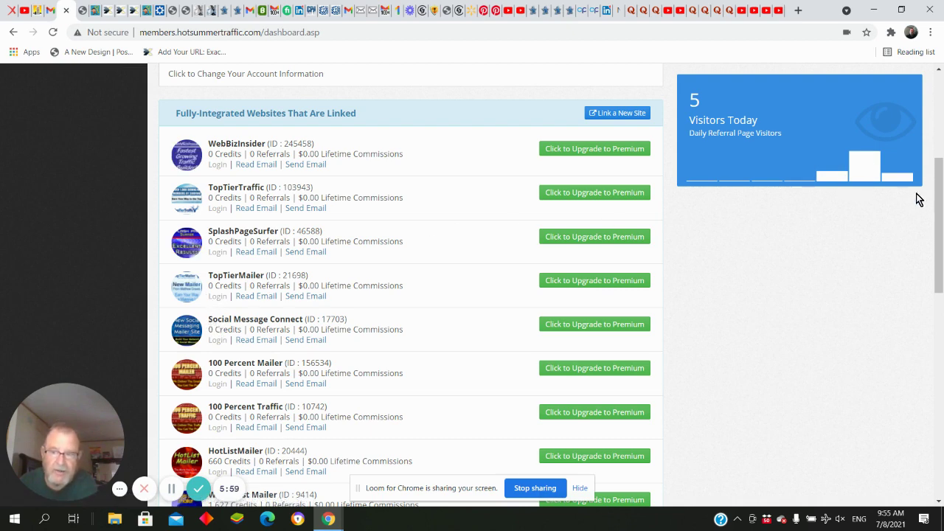
{"action": "left_click_drag", "start_coordinate": [939, 182], "coordinate": [939, 285]}
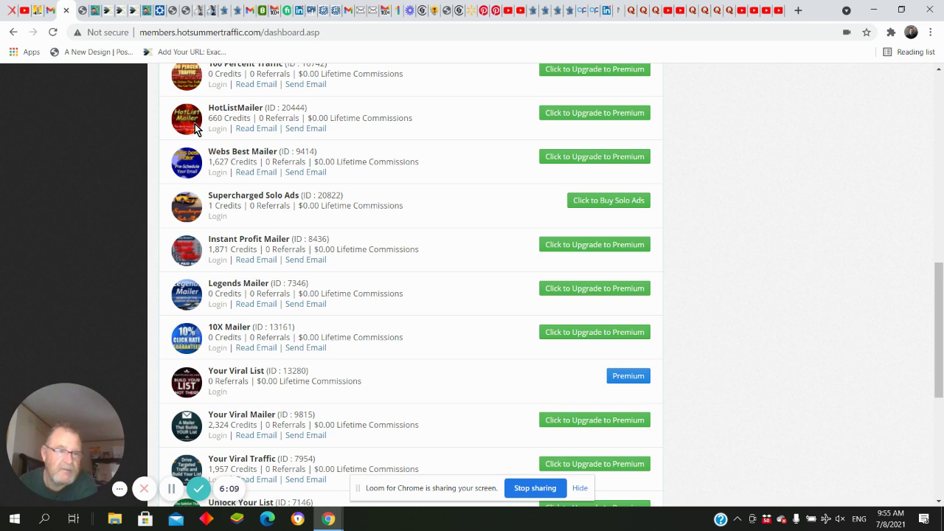
{"action": "left_click", "coordinate": [299, 131]}
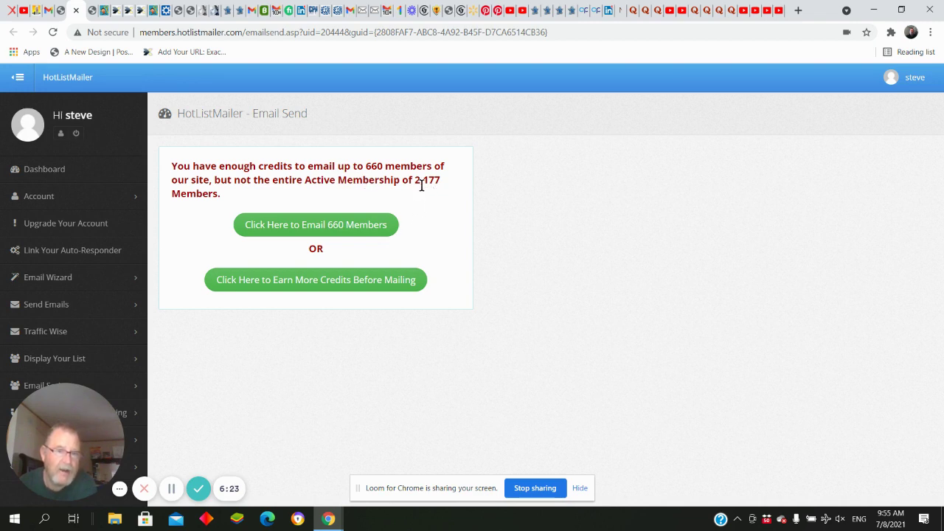
{"action": "left_click", "coordinate": [304, 227]}
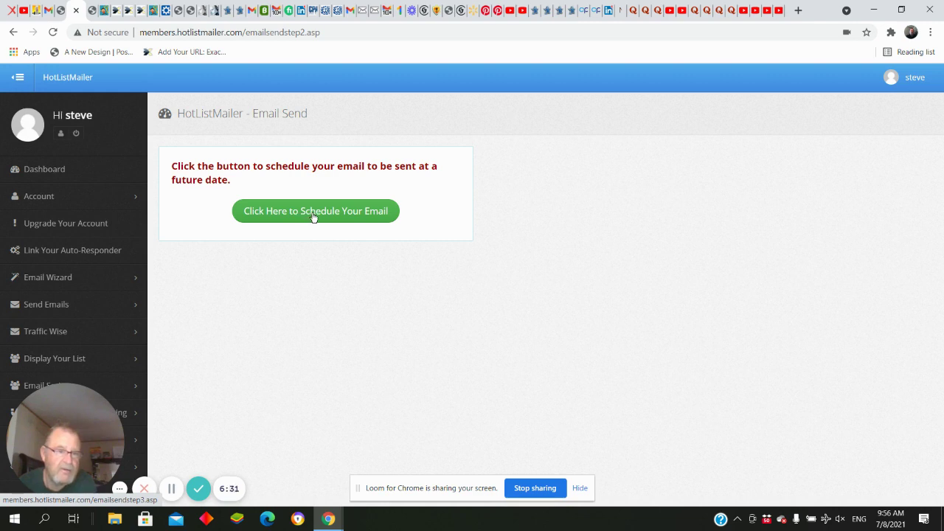
Schedule the email for July 12, 2021, with the send time set to 06:00 AM Eastern Time.
{"action": "left_click", "coordinate": [314, 214]}
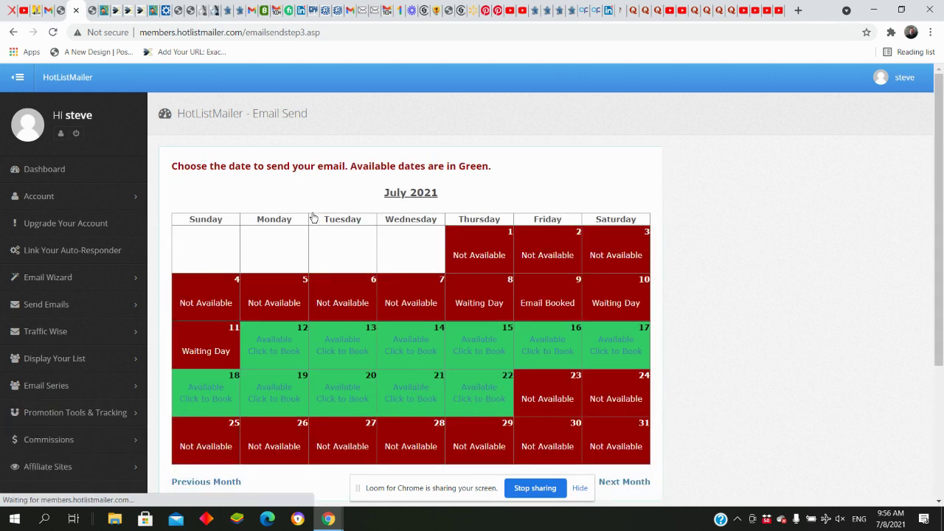
{"action": "left_click", "coordinate": [274, 352]}
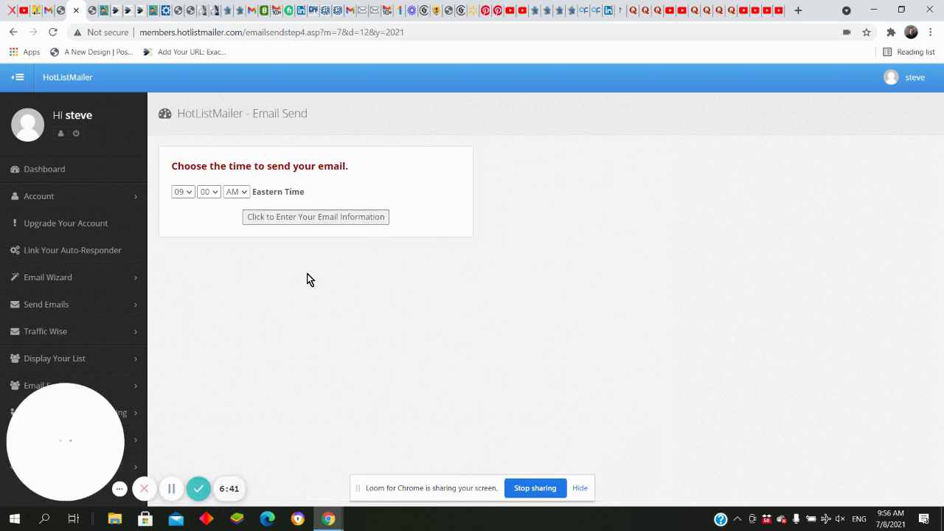
{"action": "left_click", "coordinate": [191, 193]}
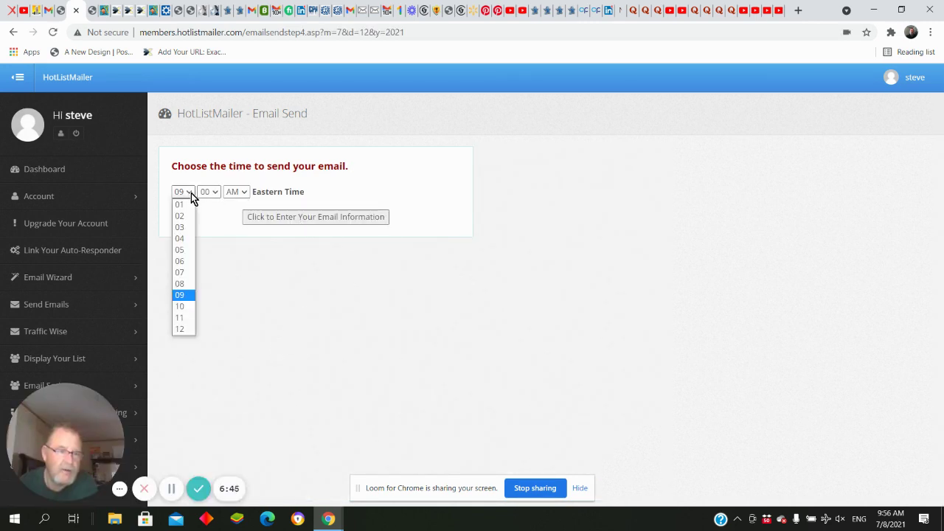
{"action": "left_click", "coordinate": [190, 262]}
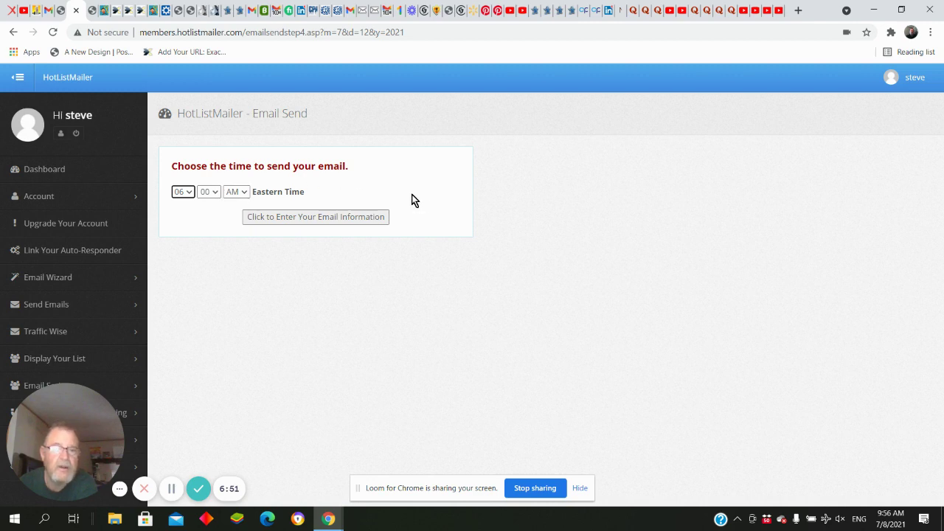
Continue to the email details form and look over its Subject and Email Body fields.
{"action": "left_click", "coordinate": [315, 217]}
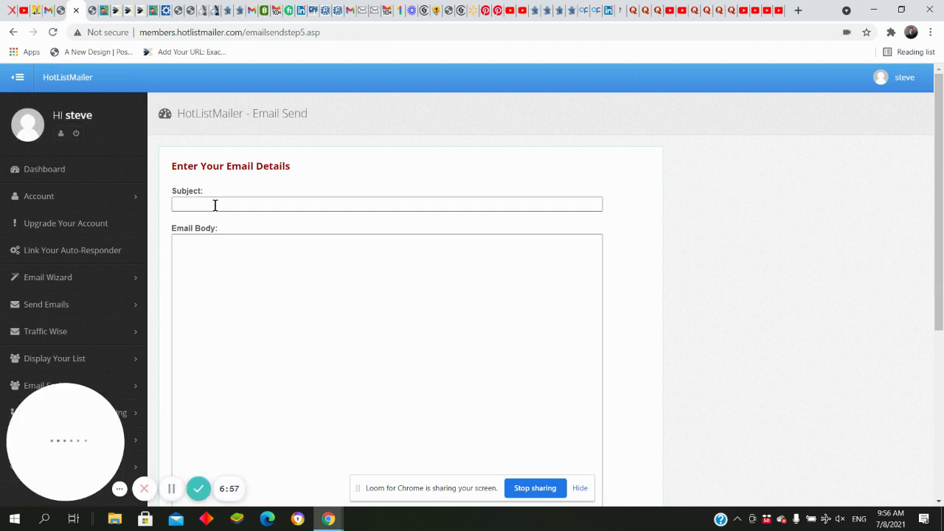
{"action": "left_click", "coordinate": [215, 205]}
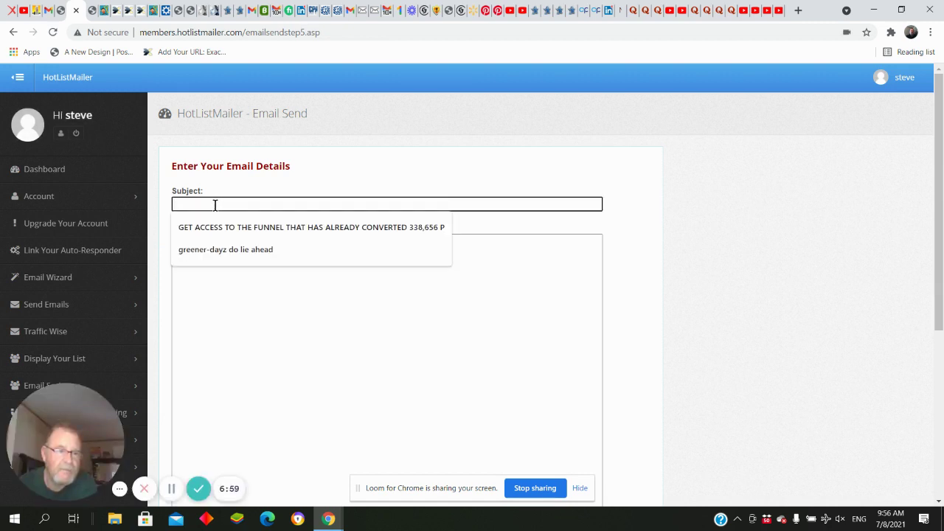
{"action": "left_click", "coordinate": [341, 165]}
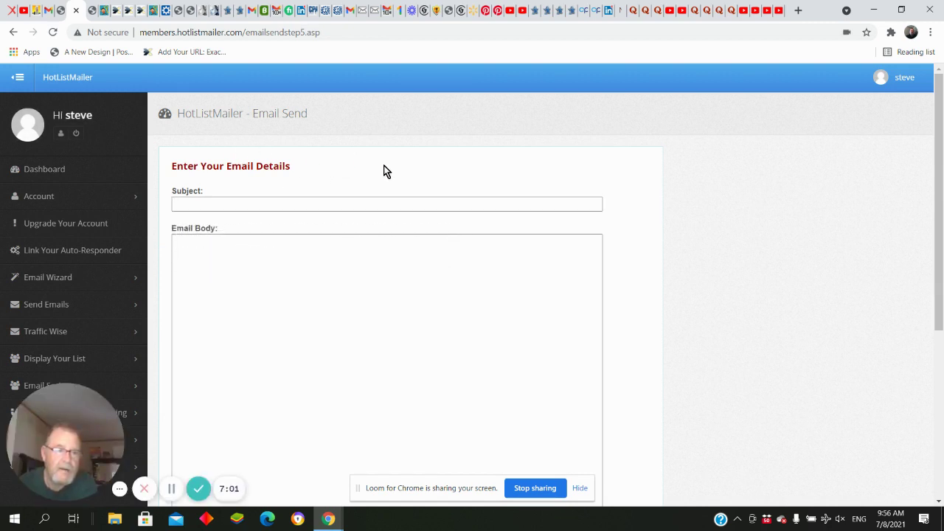
{"action": "mouse_move", "coordinate": [936, 125]}
{"action": "left_mouse_down"}
{"action": "mouse_move", "coordinate": [941, 297]}
{"action": "mouse_move", "coordinate": [941, 114]}
{"action": "mouse_move", "coordinate": [926, 307]}
{"action": "mouse_move", "coordinate": [930, 136]}
{"action": "left_mouse_up"}
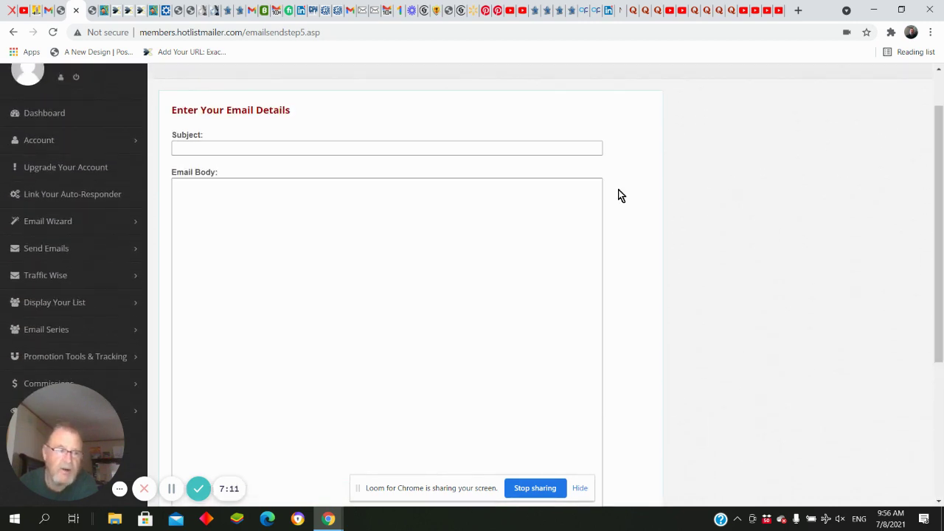
Look through the Email Wizard's template page, including the Problem Agitate Solution - Common Sales Letter Template, and read its overview.
{"action": "left_click", "coordinate": [50, 225]}
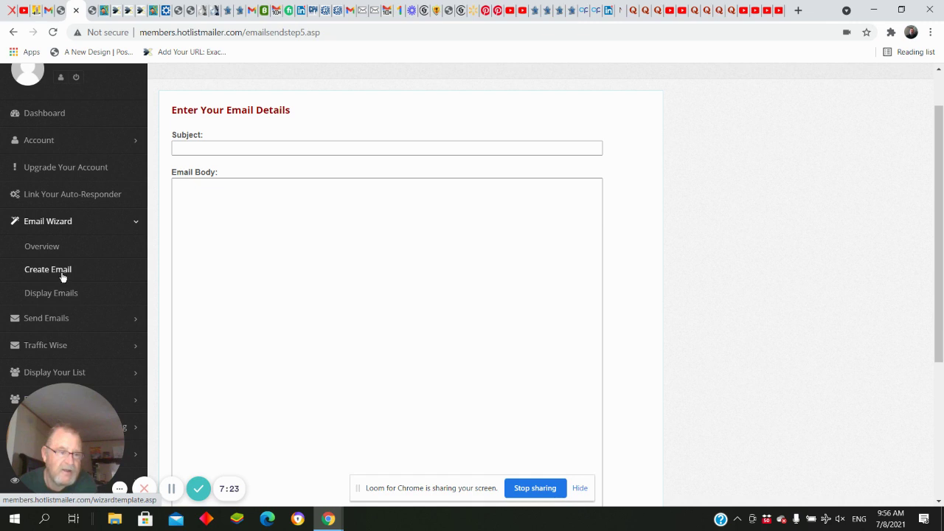
{"action": "left_click", "coordinate": [64, 274]}
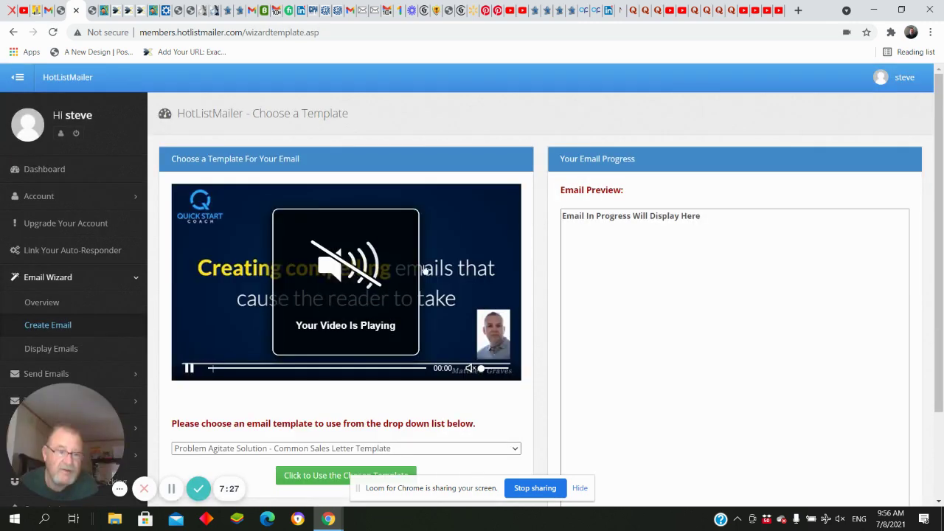
{"action": "left_click_drag", "start_coordinate": [937, 145], "coordinate": [929, 301]}
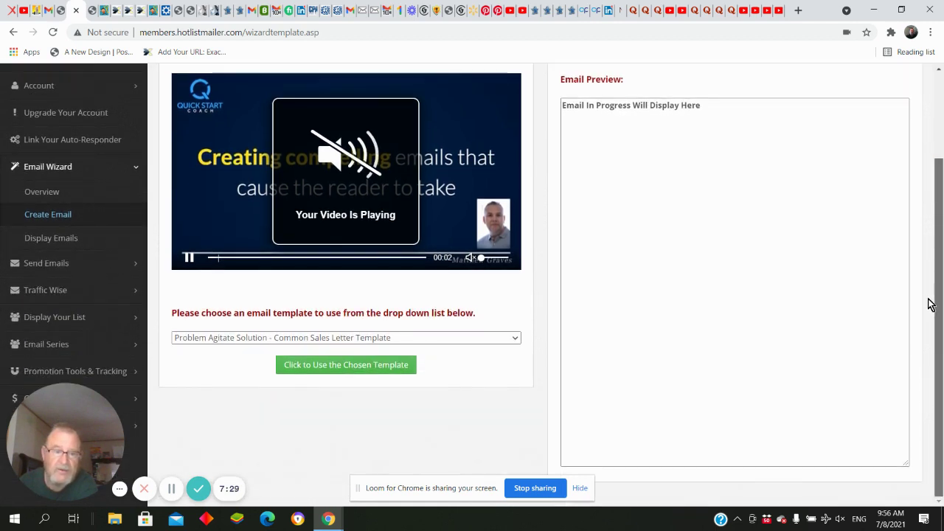
{"action": "left_click", "coordinate": [519, 340]}
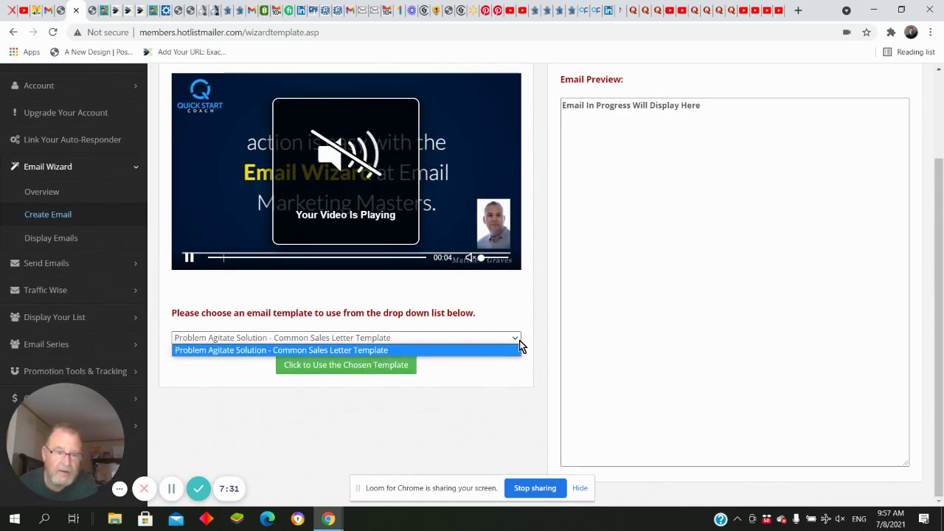
{"action": "left_click", "coordinate": [310, 351]}
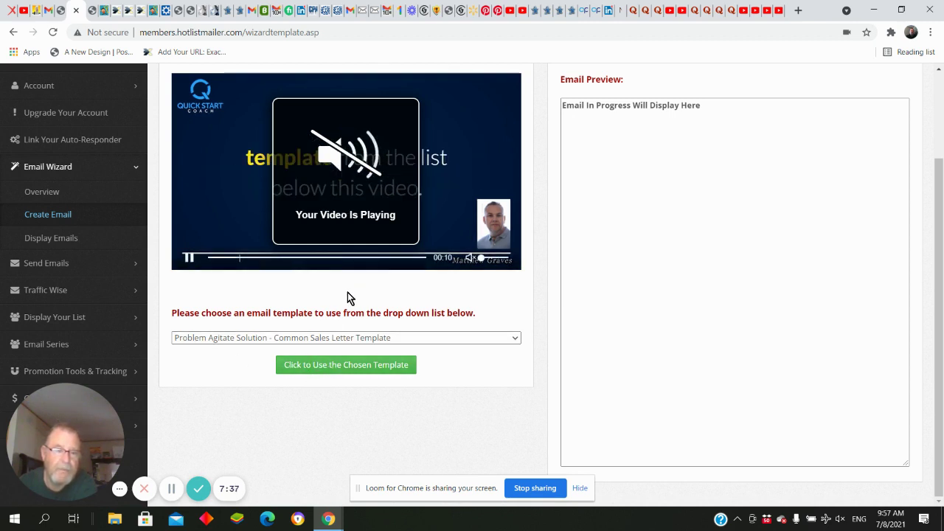
{"action": "mouse_move", "coordinate": [942, 249]}
{"action": "left_mouse_down"}
{"action": "mouse_move", "coordinate": [934, 163]}
{"action": "mouse_move", "coordinate": [936, 240]}
{"action": "left_mouse_up"}
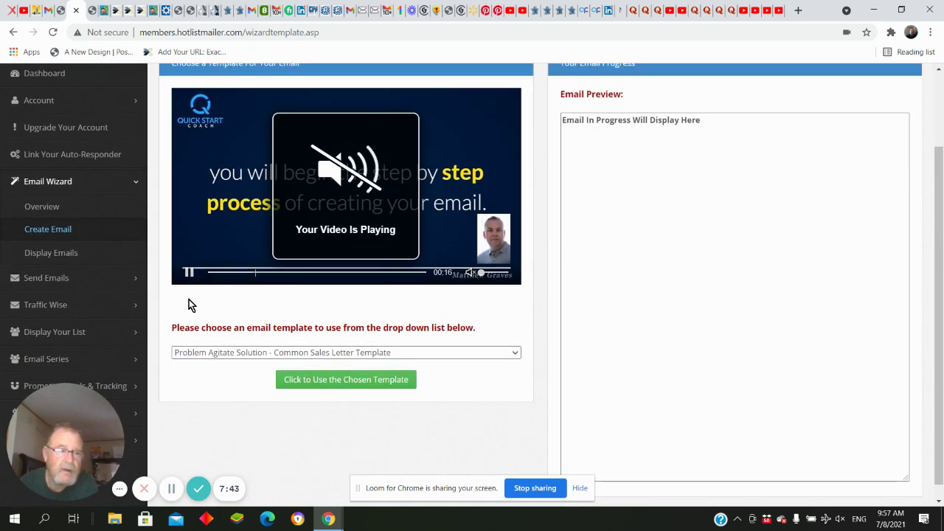
{"action": "left_click", "coordinate": [50, 208]}
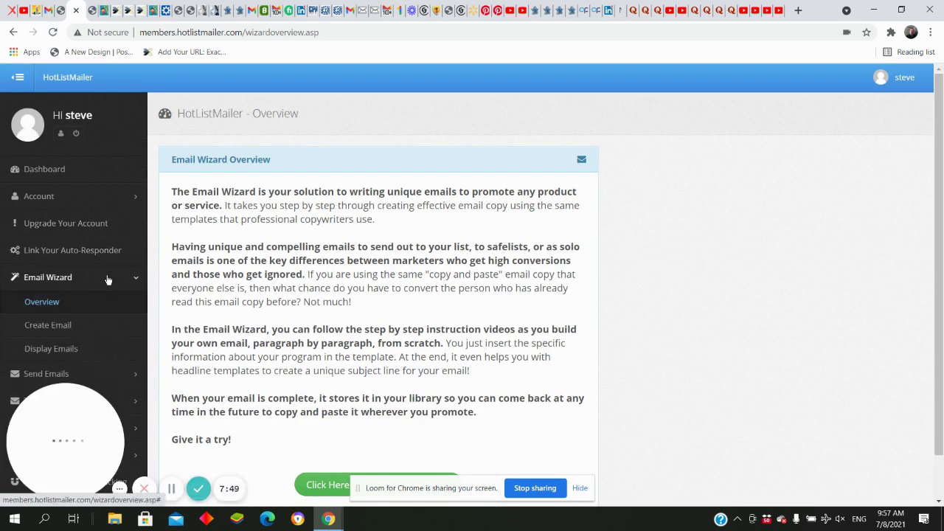
{"action": "scroll", "coordinate": [107, 276], "scroll_direction": "down", "scroll_amount": 1}
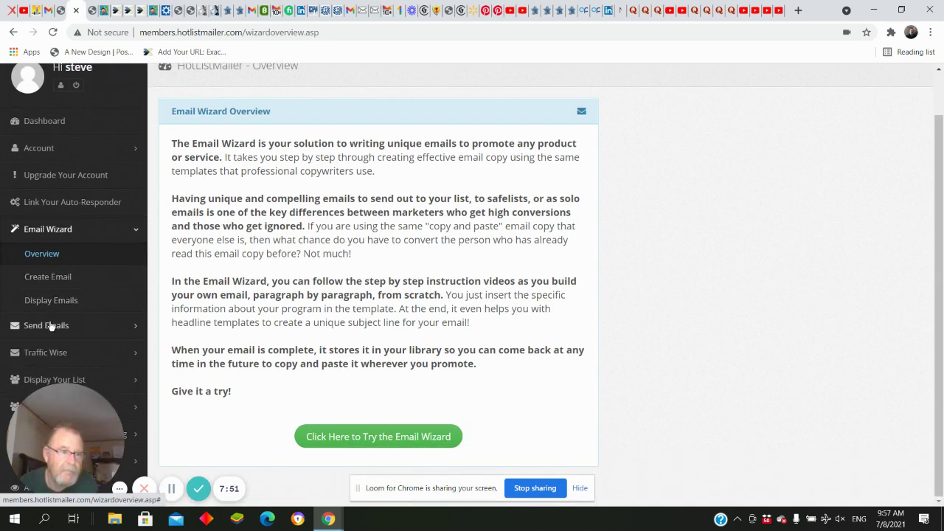
Start a new email to 660 members and schedule it for July 12, 2021, at 05:00 AM Eastern Time.
{"action": "left_click", "coordinate": [45, 325]}
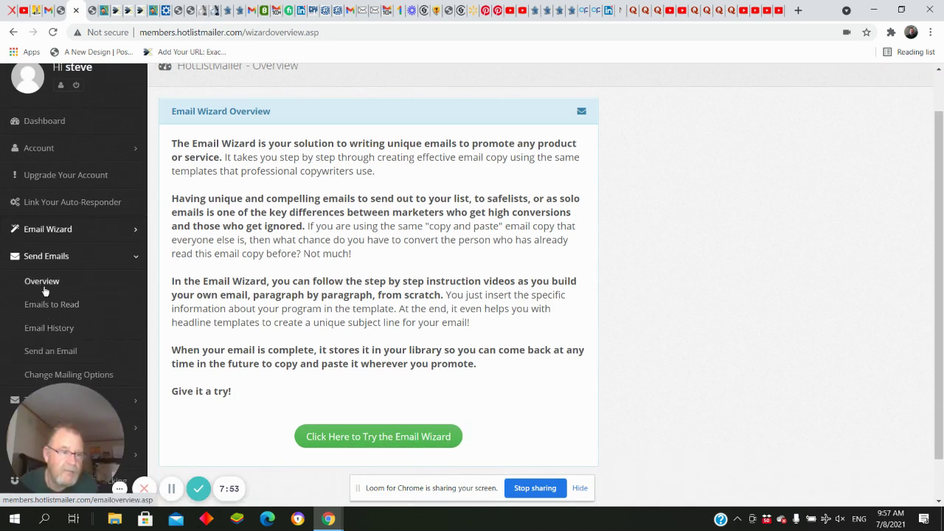
{"action": "left_click", "coordinate": [52, 354]}
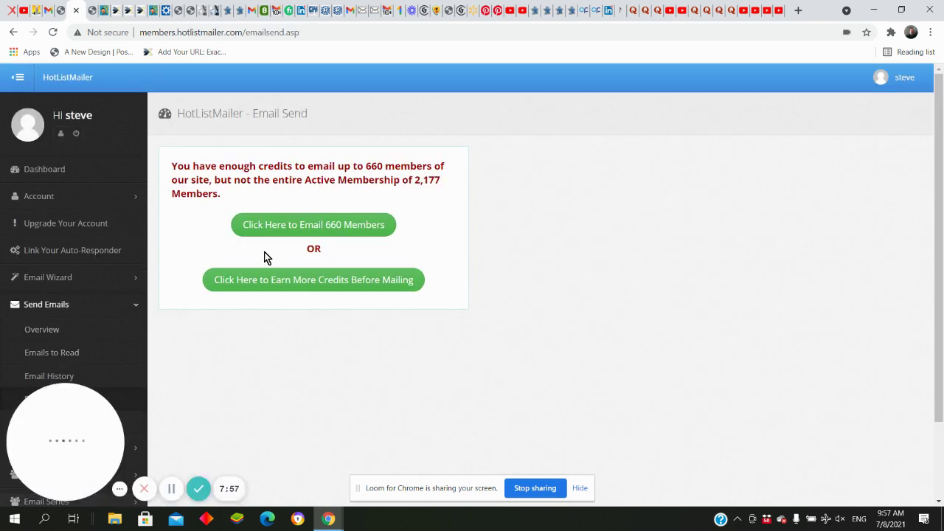
{"action": "left_click", "coordinate": [313, 227]}
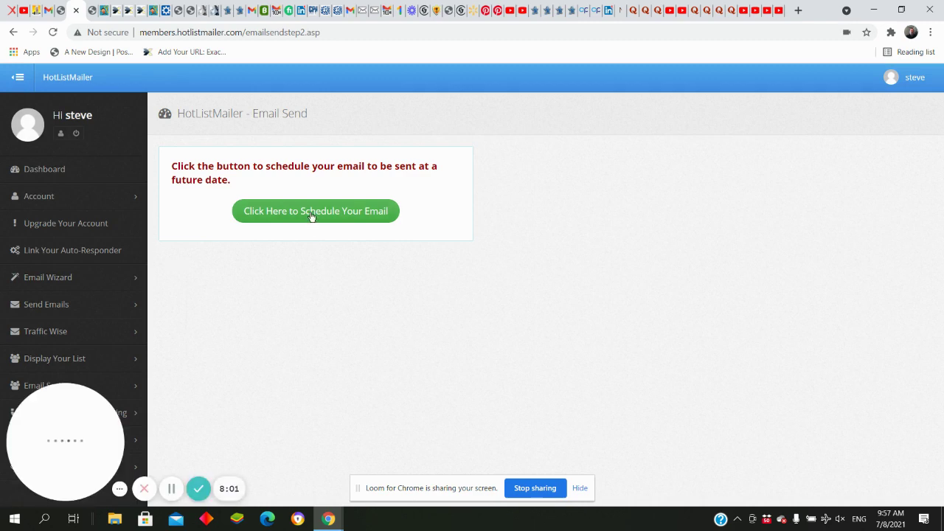
{"action": "left_click", "coordinate": [311, 215]}
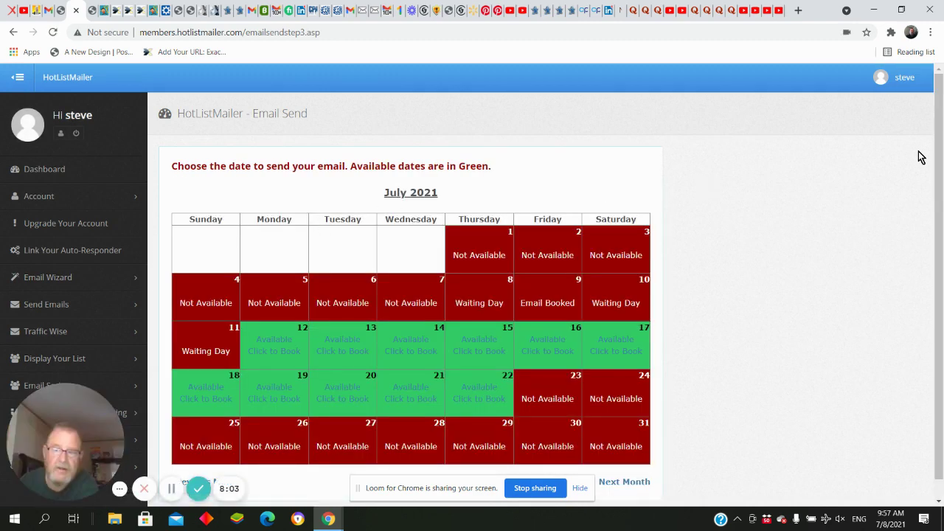
{"action": "left_click_drag", "start_coordinate": [938, 126], "coordinate": [931, 202]}
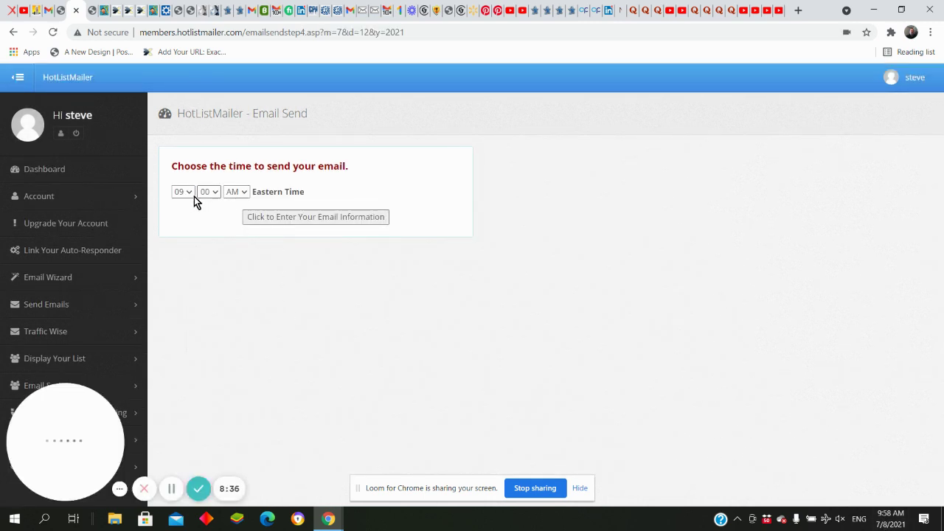
{"action": "left_click", "coordinate": [188, 193]}
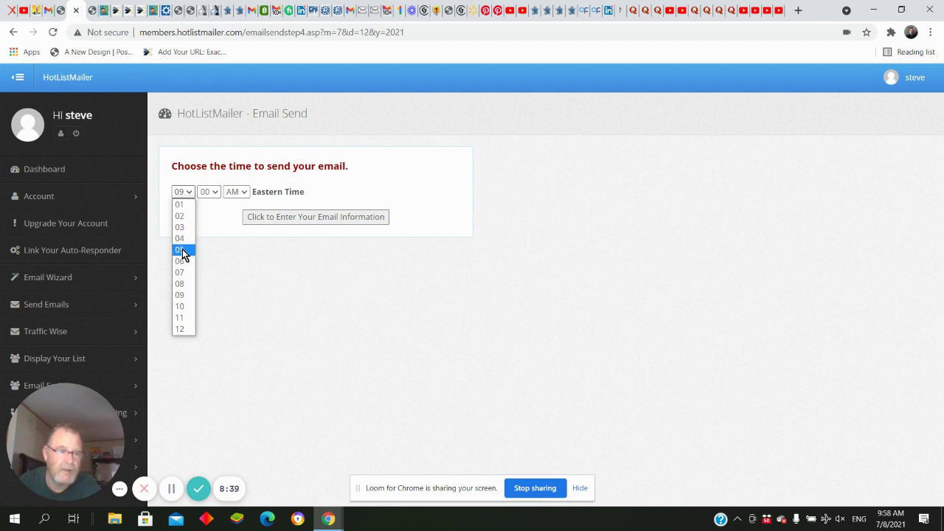
{"action": "left_click", "coordinate": [182, 250]}
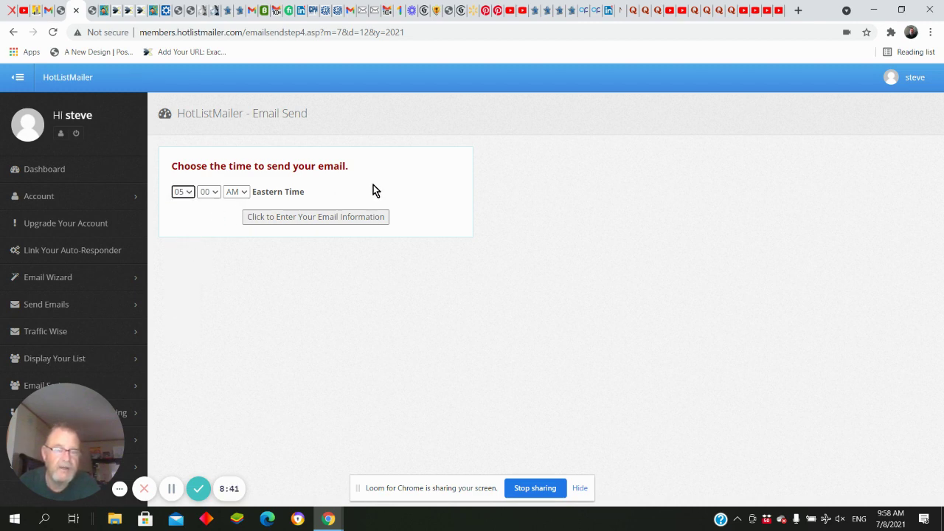
Continue to the email details and reuse the saved subject beginning "GET ACCESS TO THE FUNNEL THAT HAS ALREADY CONVERTED 338,656 PEOPLE".
{"action": "left_click", "coordinate": [310, 218]}
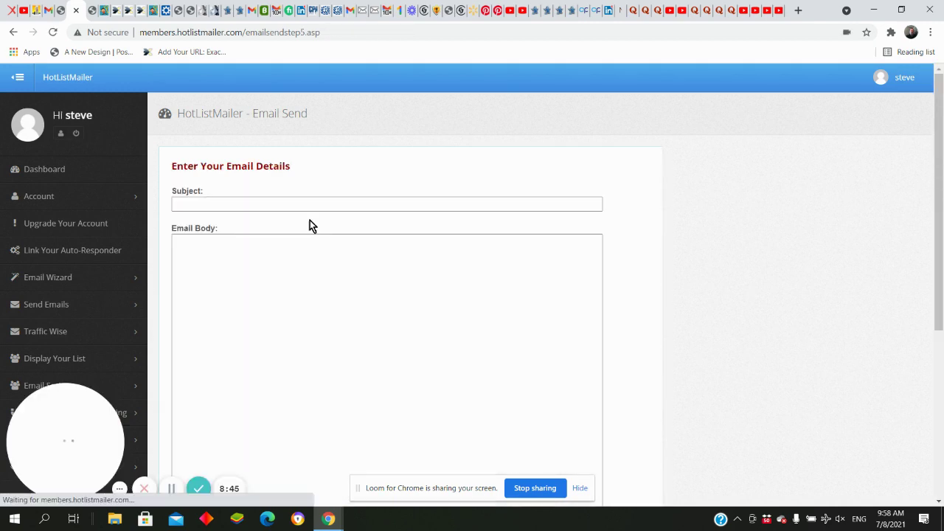
{"action": "left_click", "coordinate": [283, 205]}
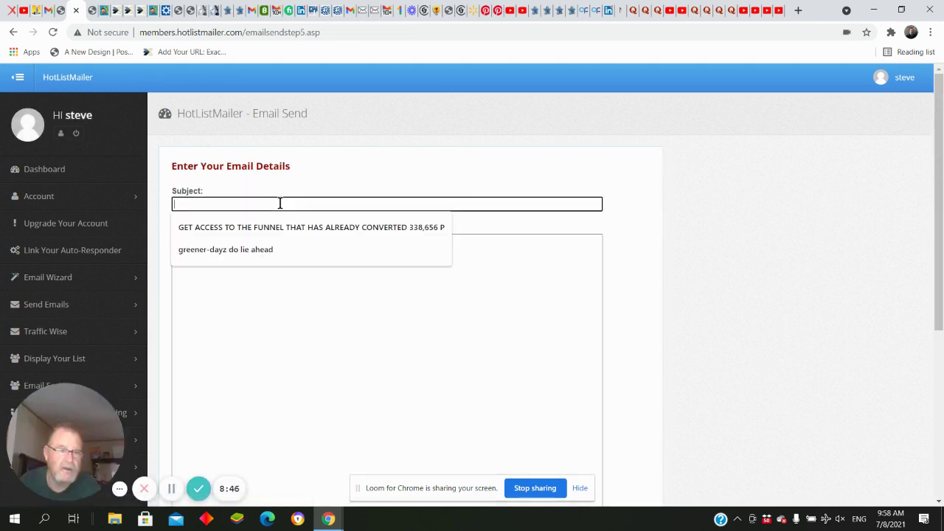
{"action": "left_click", "coordinate": [311, 230]}
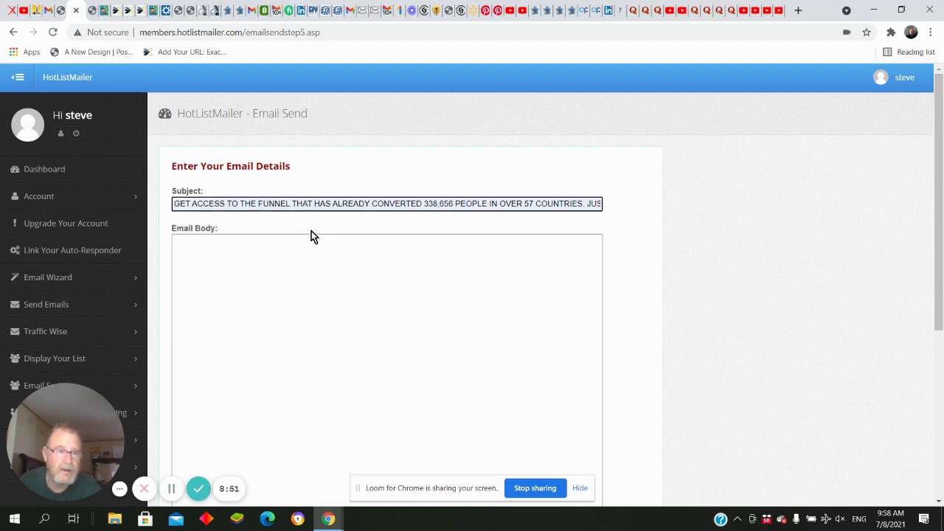
Copy the entire promotional text from the desktop file New Text Document (2).txt in Notepad, then close the file.
{"action": "left_click", "coordinate": [873, 9]}
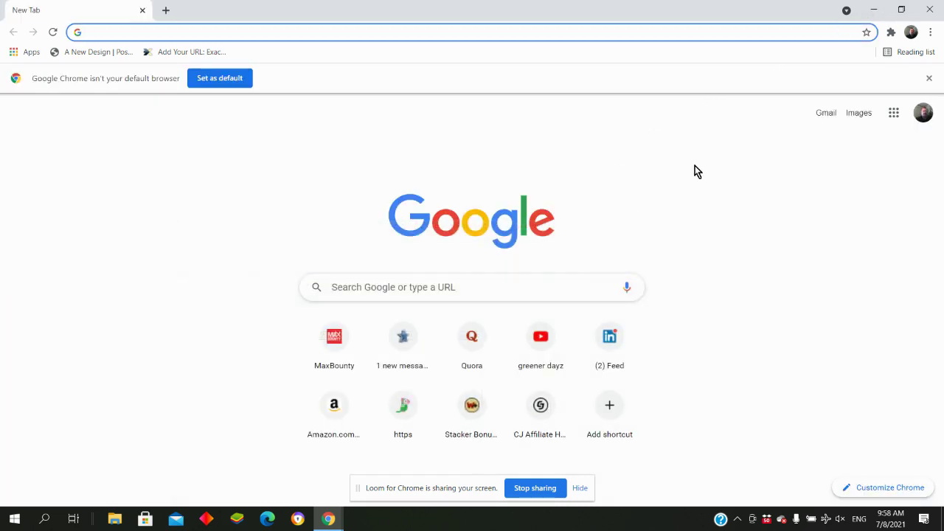
{"action": "left_click", "coordinate": [874, 10]}
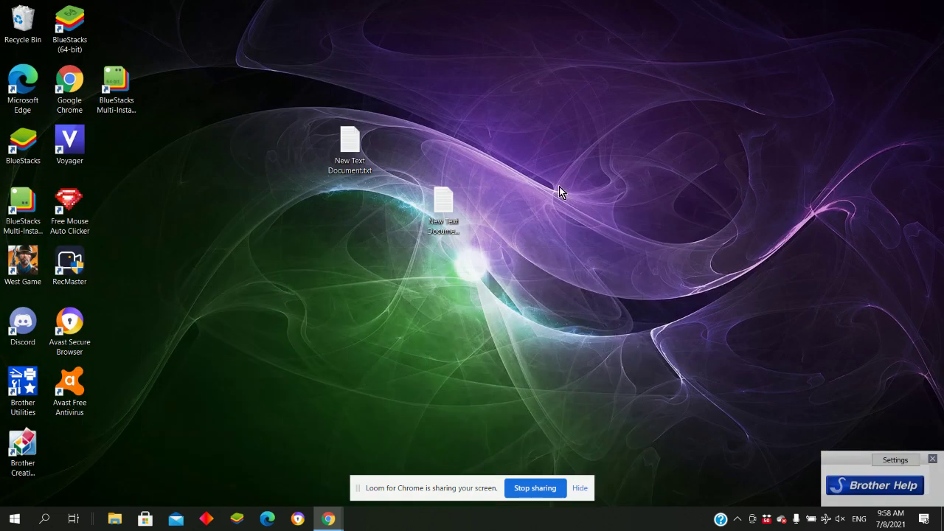
{"action": "double_click", "coordinate": [452, 207]}
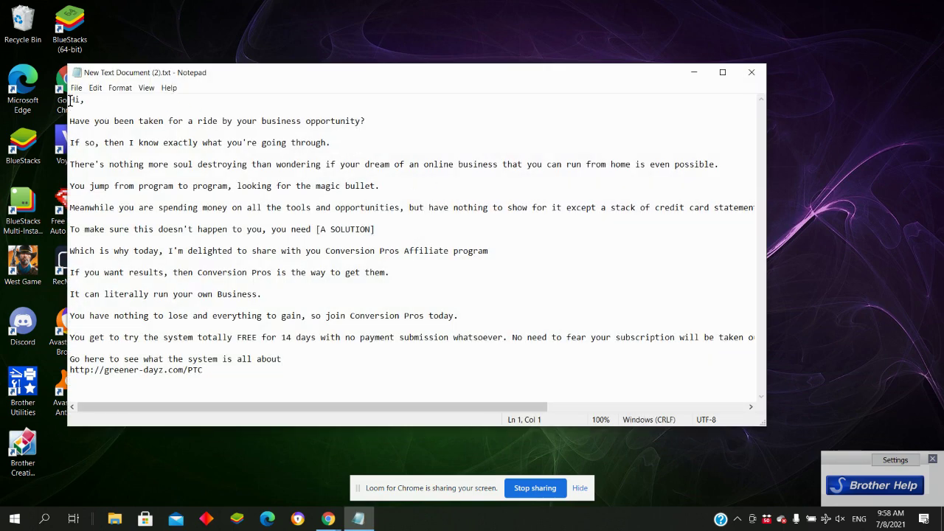
{"action": "left_click_drag", "start_coordinate": [72, 99], "coordinate": [441, 404]}
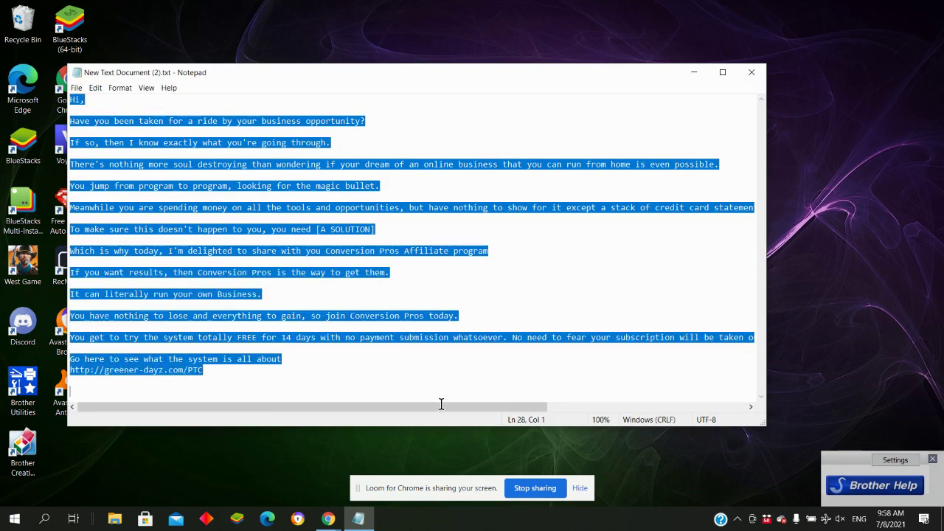
{"action": "right_click", "coordinate": [240, 209]}
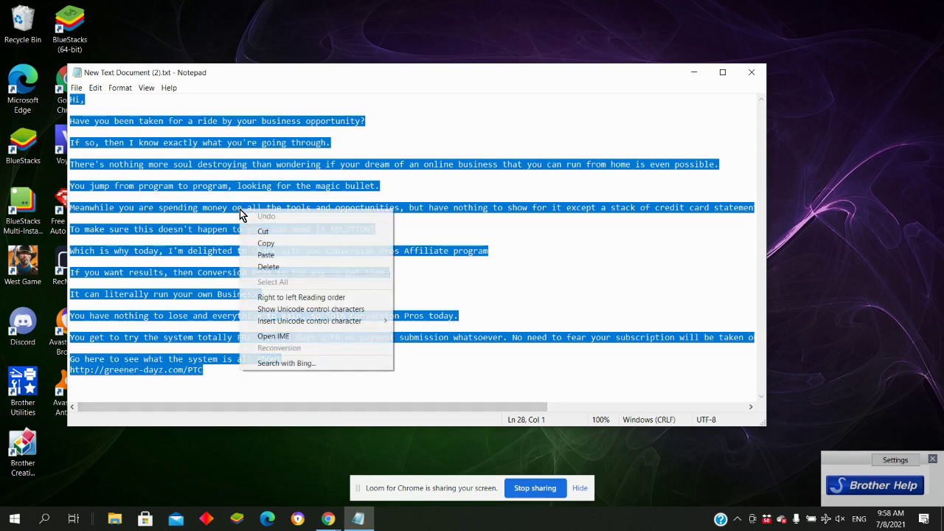
{"action": "left_click", "coordinate": [267, 244]}
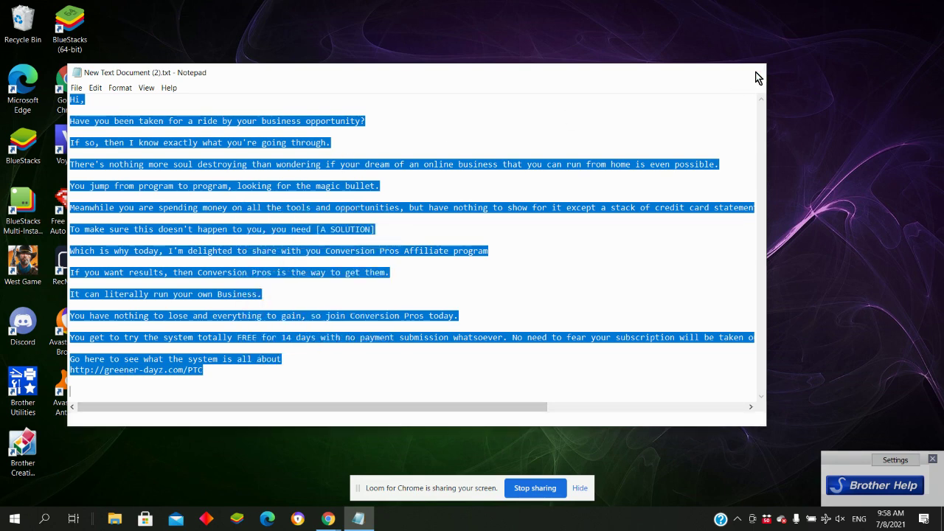
{"action": "left_click", "coordinate": [756, 73]}
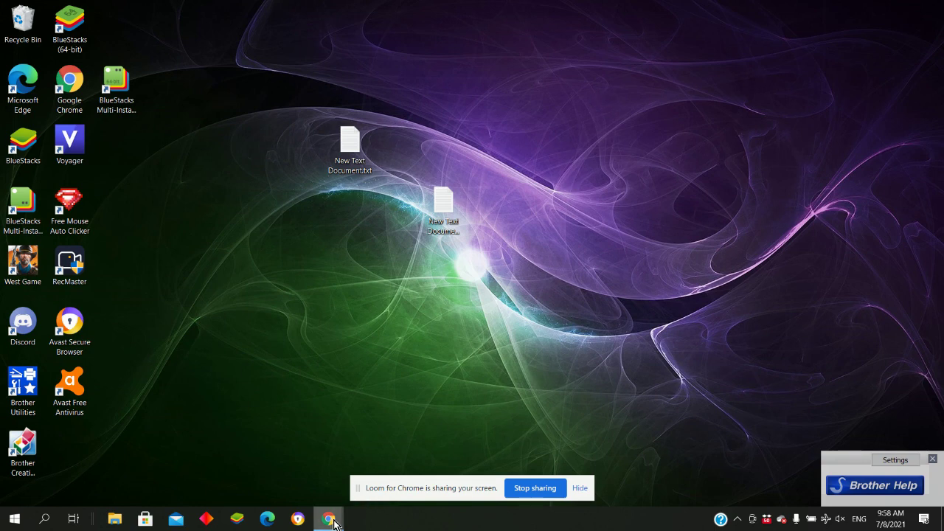
Return to the HotListMailer window in Chrome and paste the copied promotional text into the email body.
{"action": "mouse_move", "coordinate": [328, 519]}
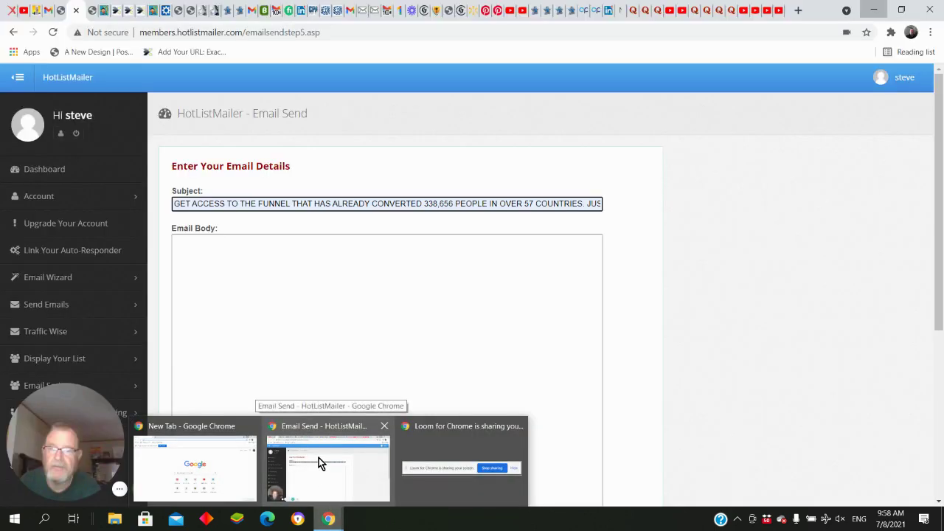
{"action": "left_click", "coordinate": [318, 457]}
{"action": "left_click", "coordinate": [213, 252]}
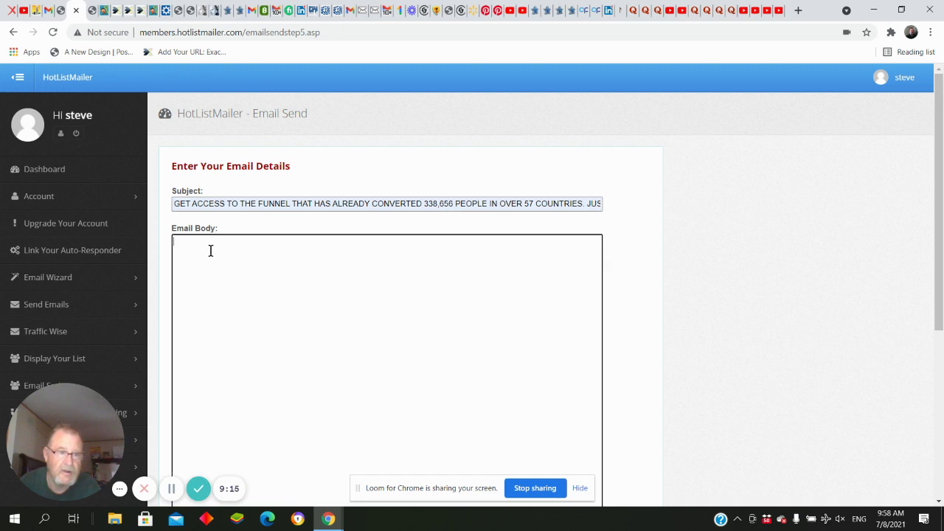
{"action": "right_click", "coordinate": [211, 252]}
{"action": "left_click", "coordinate": [243, 347]}
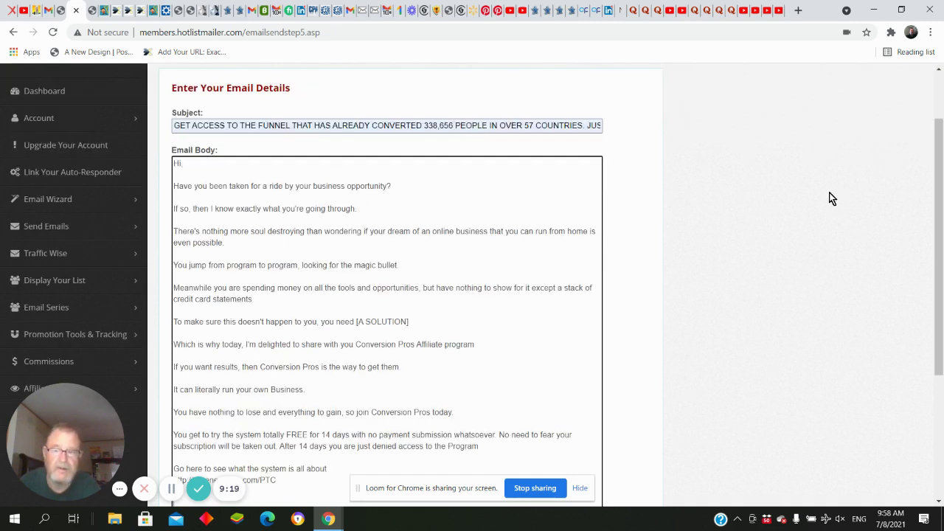
{"action": "left_click_drag", "start_coordinate": [935, 152], "coordinate": [922, 332]}
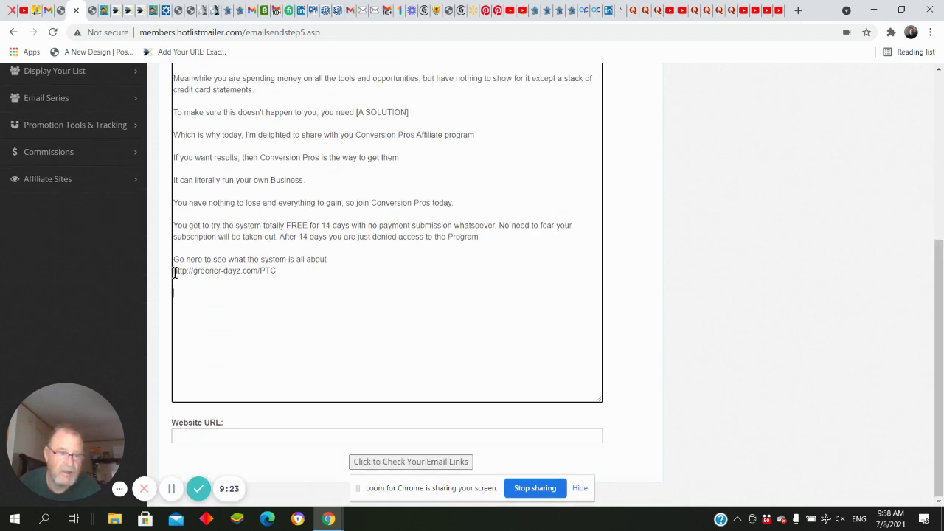
{"action": "left_click_drag", "start_coordinate": [279, 271], "coordinate": [172, 272]}
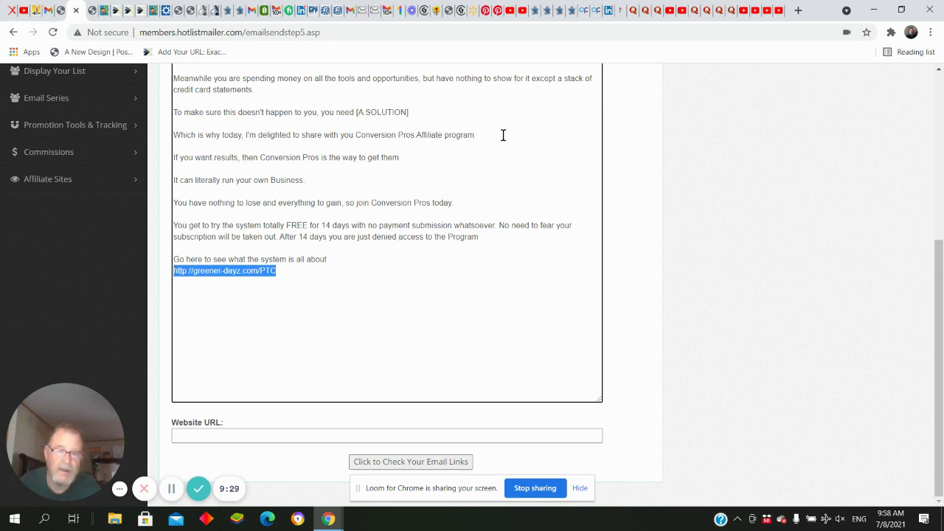
{"action": "right_click", "coordinate": [213, 271]}
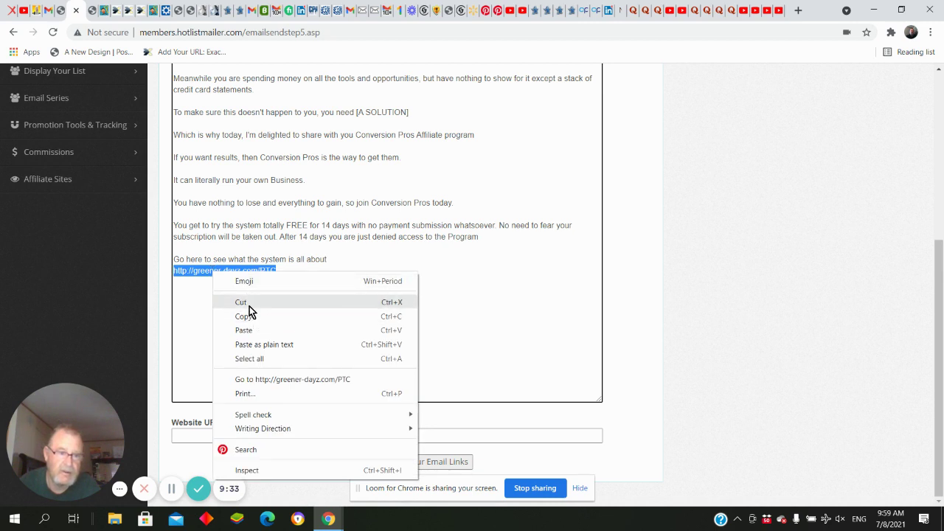
{"action": "left_click", "coordinate": [241, 303]}
{"action": "left_click", "coordinate": [192, 438]}
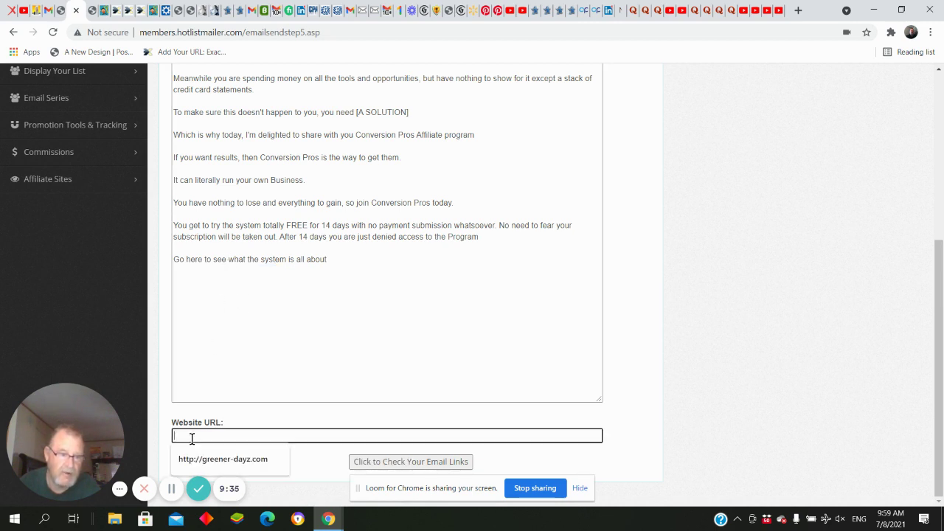
{"action": "left_click", "coordinate": [230, 463]}
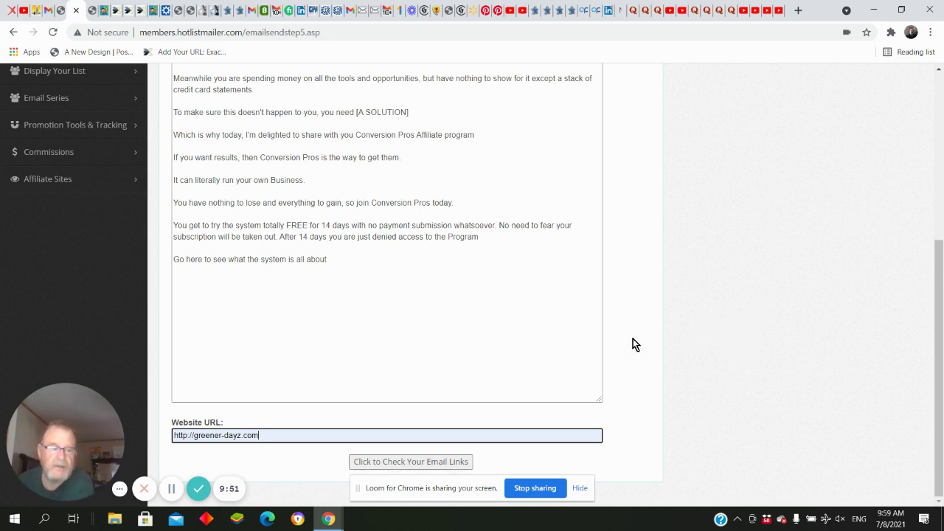
{"action": "left_click", "coordinate": [415, 466]}
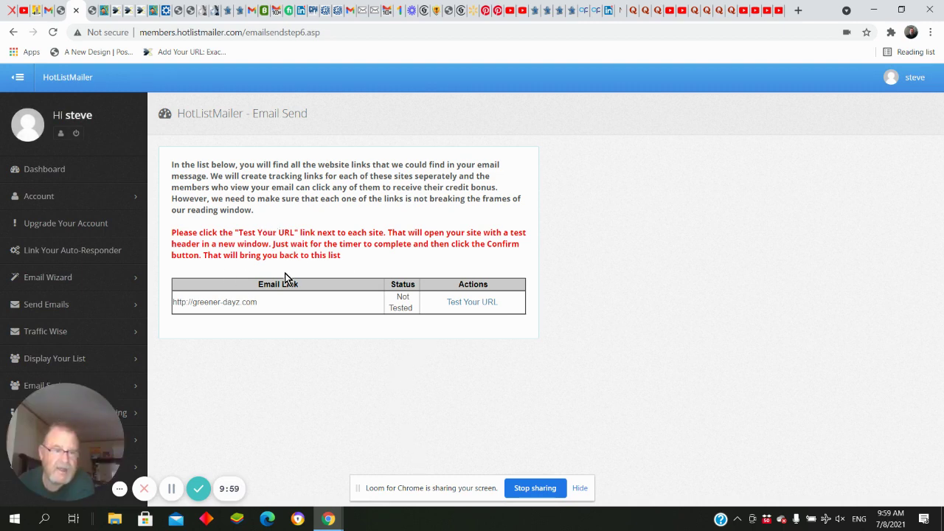
{"action": "left_click", "coordinate": [471, 303]}
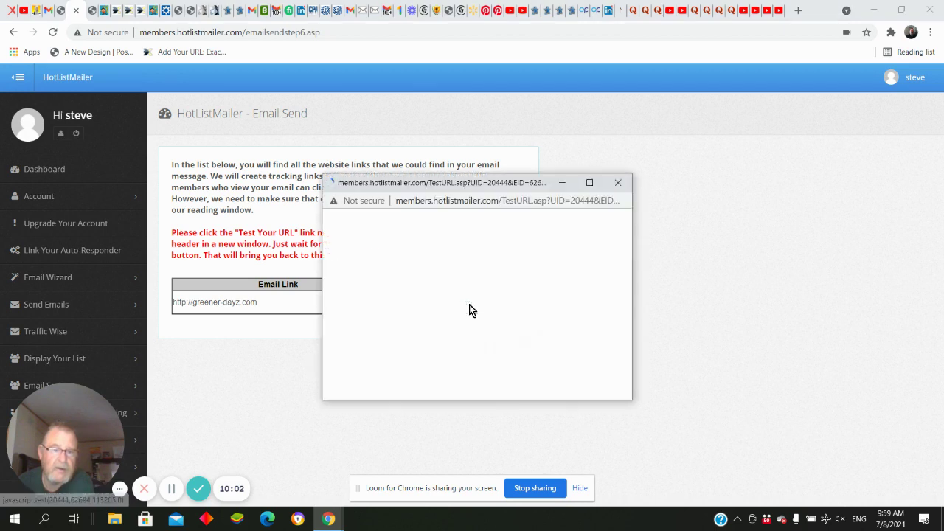
{"action": "left_click", "coordinate": [589, 182]}
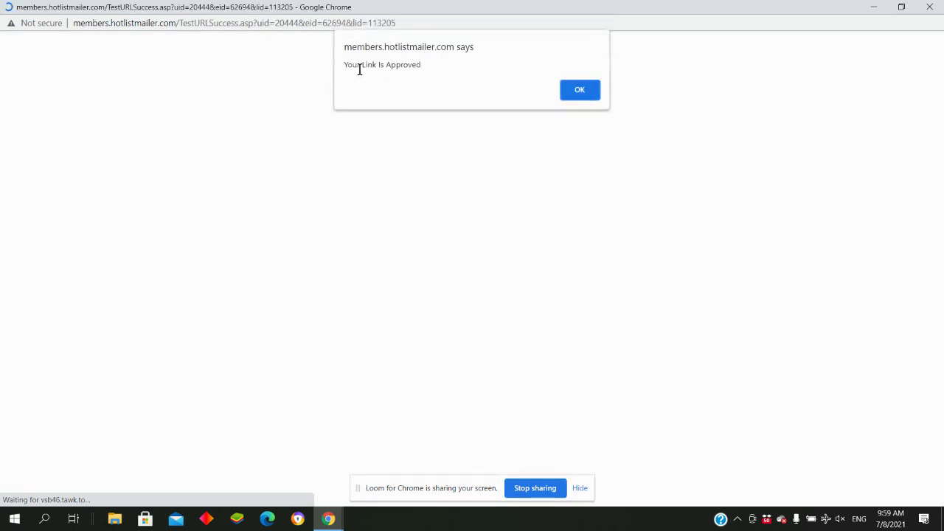
{"action": "left_click", "coordinate": [577, 96]}
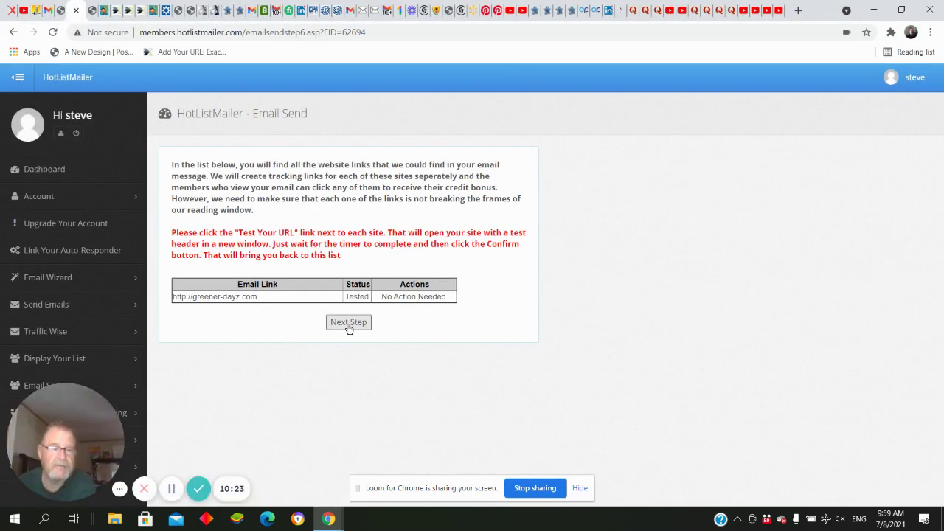
{"action": "left_click", "coordinate": [348, 323]}
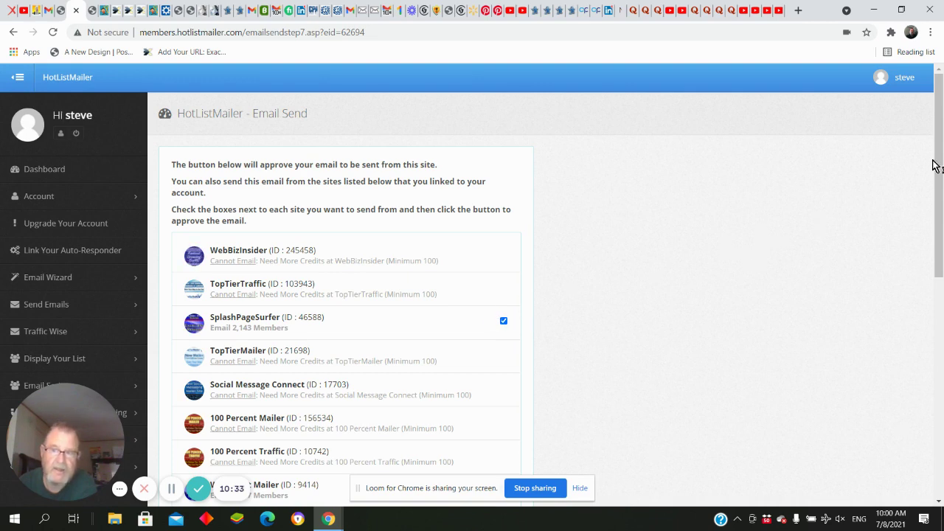
Review the linked mailer sites and approve the email for sending at HotListMailer and all the checked sites.
{"action": "left_click_drag", "start_coordinate": [938, 116], "coordinate": [885, 343]}
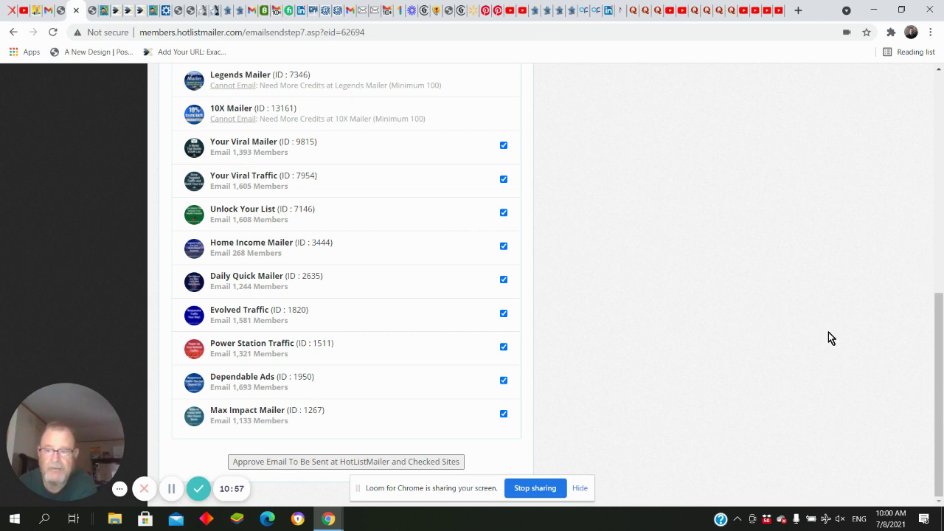
{"action": "left_click_drag", "start_coordinate": [933, 349], "coordinate": [937, 149]}
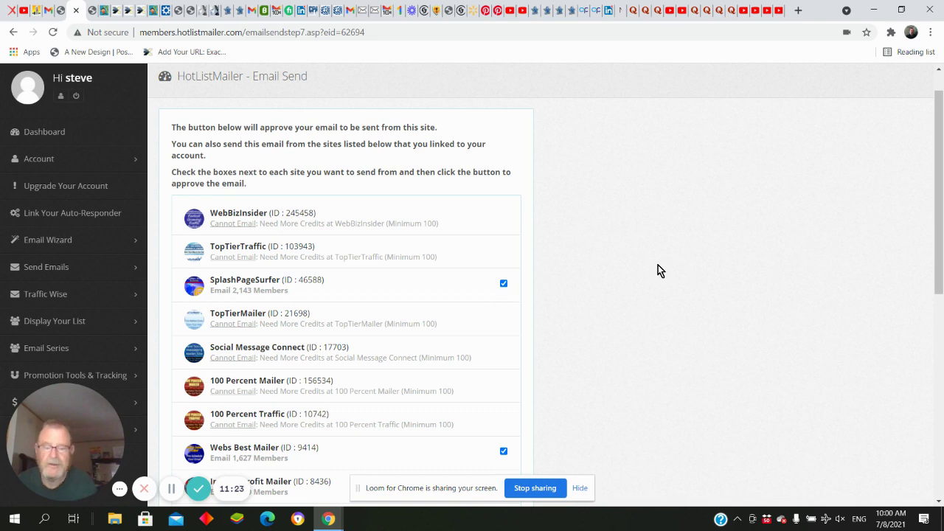
{"action": "scroll", "coordinate": [660, 271], "scroll_direction": "down", "scroll_amount": 5}
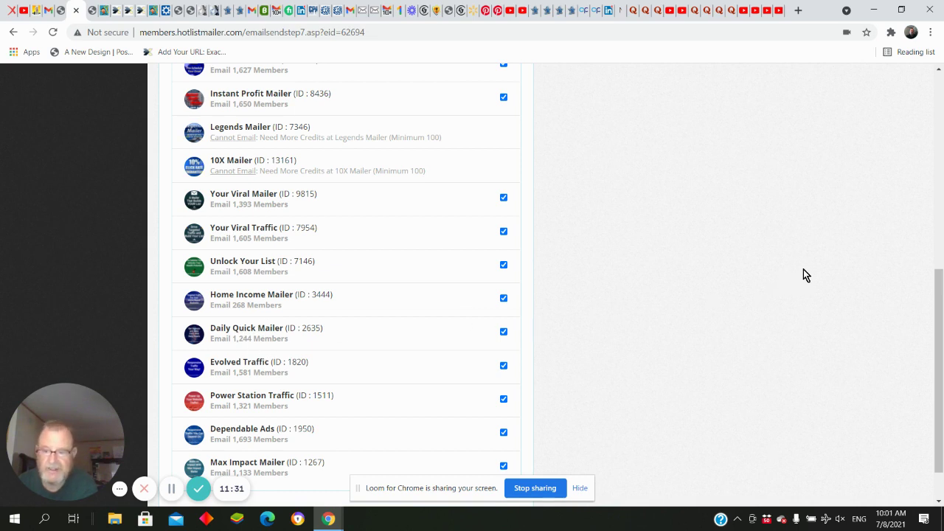
{"action": "scroll", "coordinate": [803, 276], "scroll_direction": "down", "scroll_amount": 1}
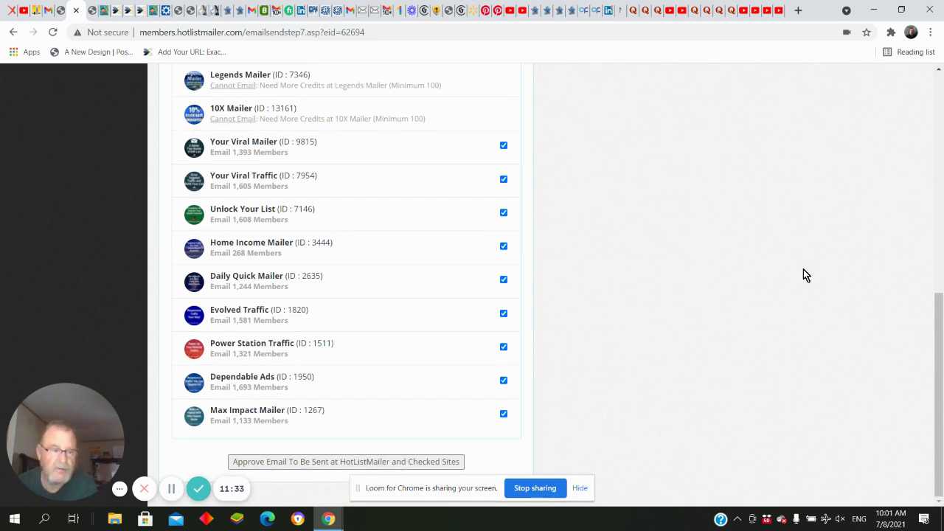
{"action": "scroll", "coordinate": [803, 269], "scroll_direction": "up", "scroll_amount": 8}
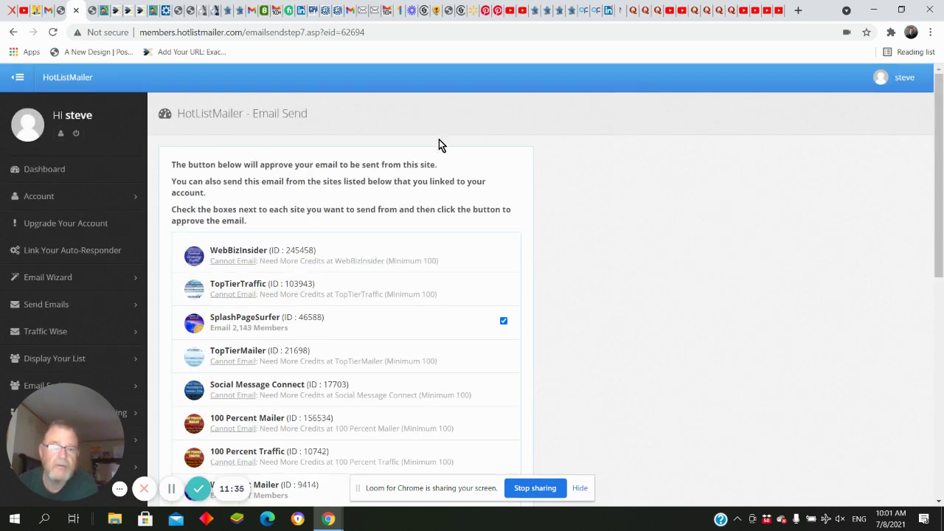
{"action": "scroll", "coordinate": [584, 164], "scroll_direction": "down", "scroll_amount": 8}
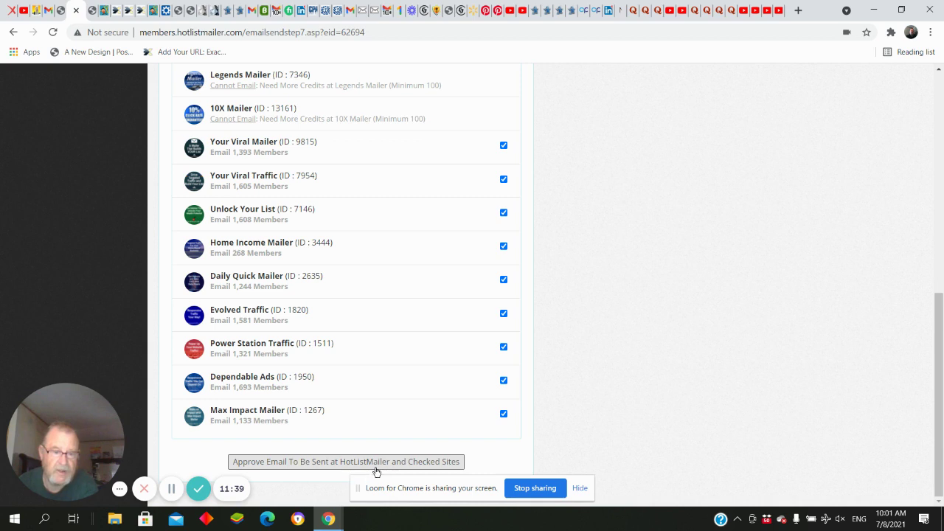
{"action": "left_click", "coordinate": [333, 464]}
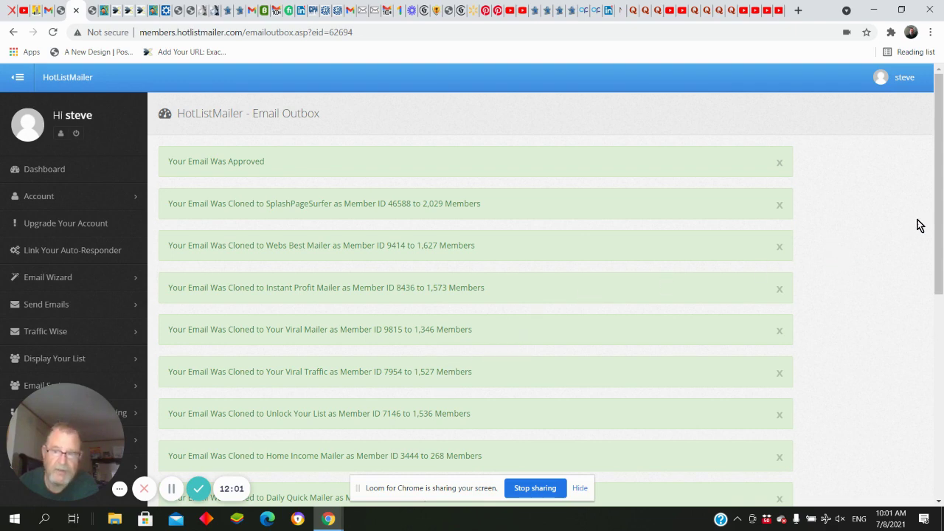
Review the outbox's approval and cloning notices for each mailer site and the Sent Messages list.
{"action": "left_click_drag", "start_coordinate": [936, 169], "coordinate": [919, 392]}
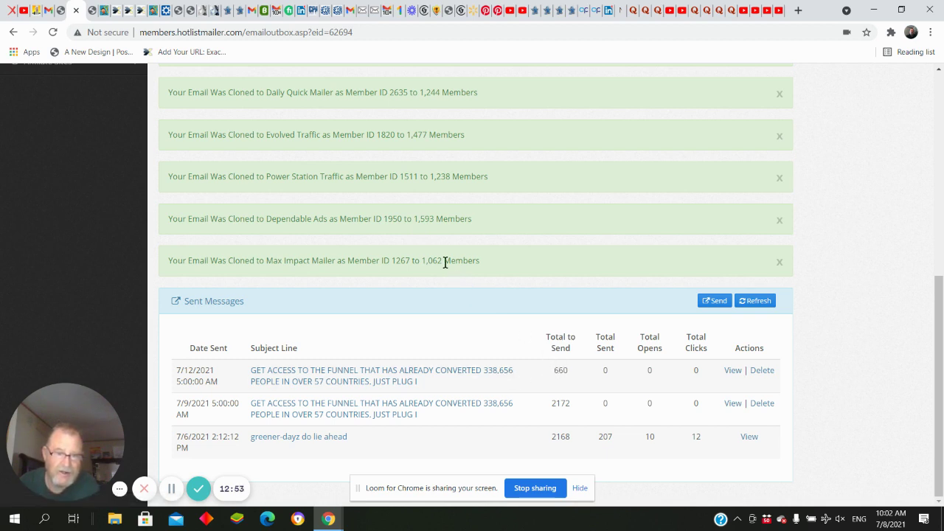
{"action": "scroll", "coordinate": [410, 175], "scroll_direction": "up", "scroll_amount": 6}
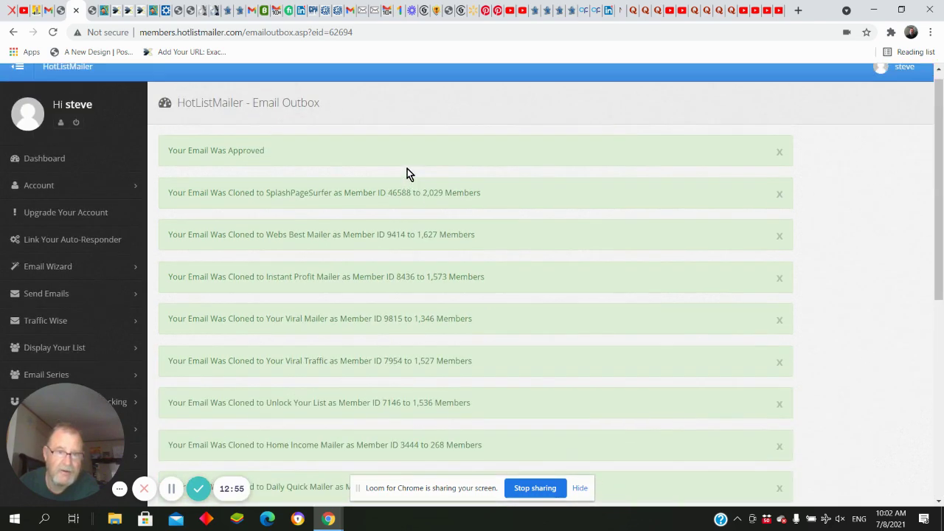
{"action": "scroll", "coordinate": [407, 196], "scroll_direction": "down", "scroll_amount": 5}
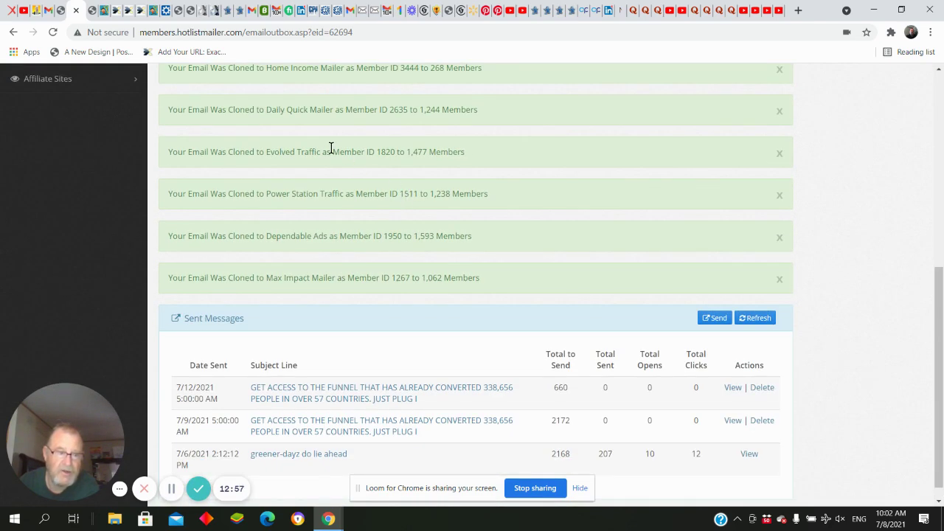
{"action": "scroll", "coordinate": [332, 147], "scroll_direction": "up", "scroll_amount": 5}
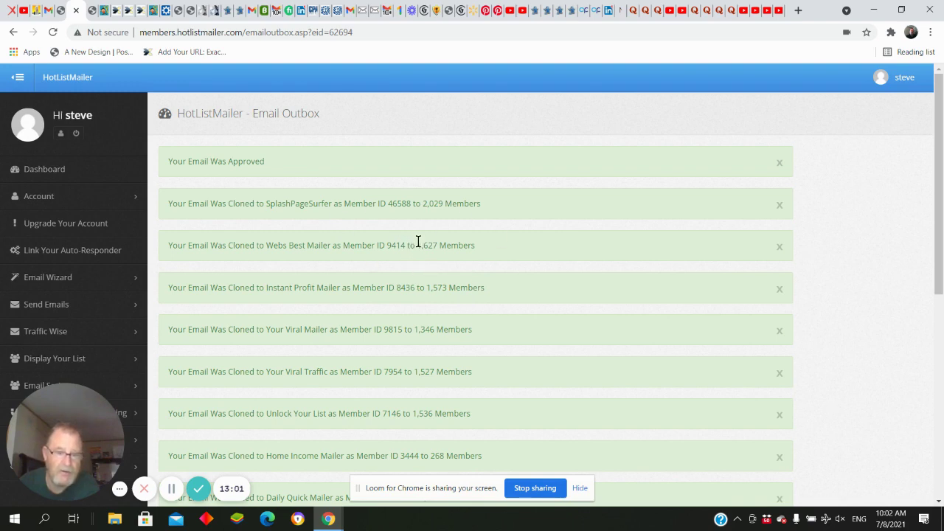
{"action": "mouse_move", "coordinate": [935, 103]}
{"action": "left_mouse_down"}
{"action": "mouse_move", "coordinate": [932, 354]}
{"action": "mouse_move", "coordinate": [933, 99]}
{"action": "left_mouse_up"}
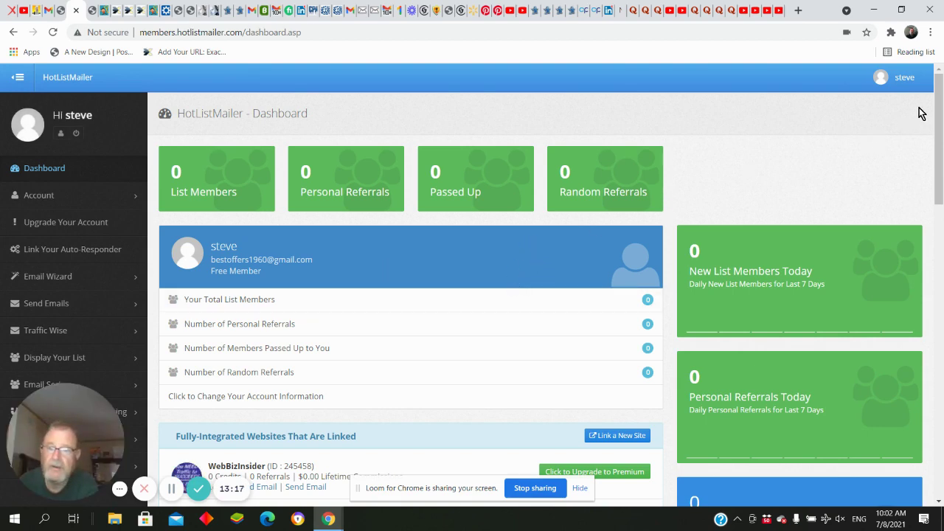
Find the fully-integrated linked websites on the dashboard, then open and look through the list of sites still available to link.
{"action": "left_click_drag", "start_coordinate": [939, 92], "coordinate": [933, 166]}
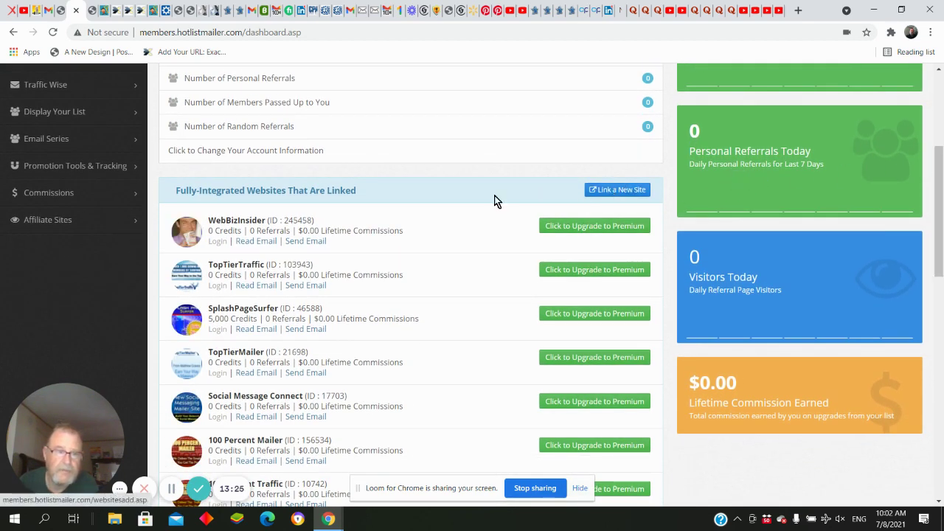
{"action": "left_click_drag", "start_coordinate": [175, 192], "coordinate": [383, 199]}
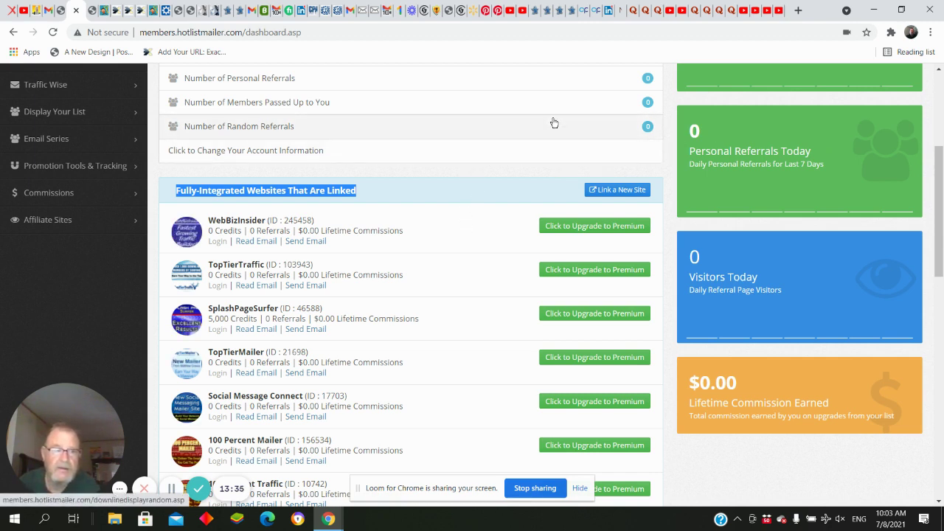
{"action": "left_click", "coordinate": [611, 192]}
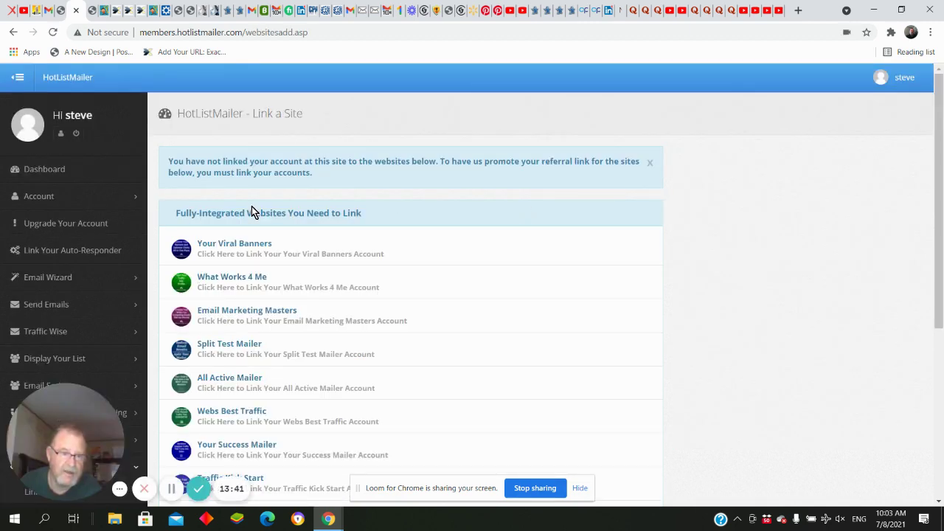
{"action": "scroll", "coordinate": [252, 208], "scroll_direction": "down", "scroll_amount": 4}
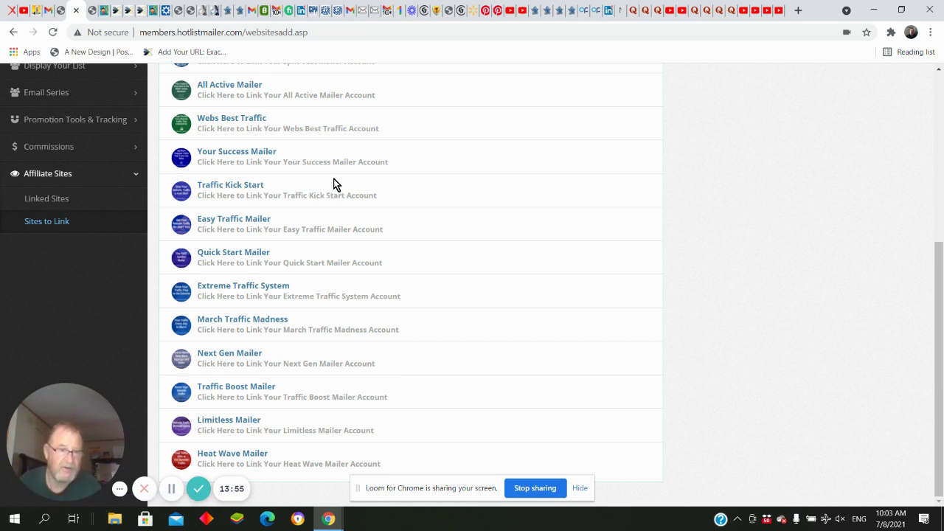
Choose Traffic Kick Start as a site without an existing account, request account creation and linking, and return to HotListMailer.
{"action": "left_click", "coordinate": [230, 187]}
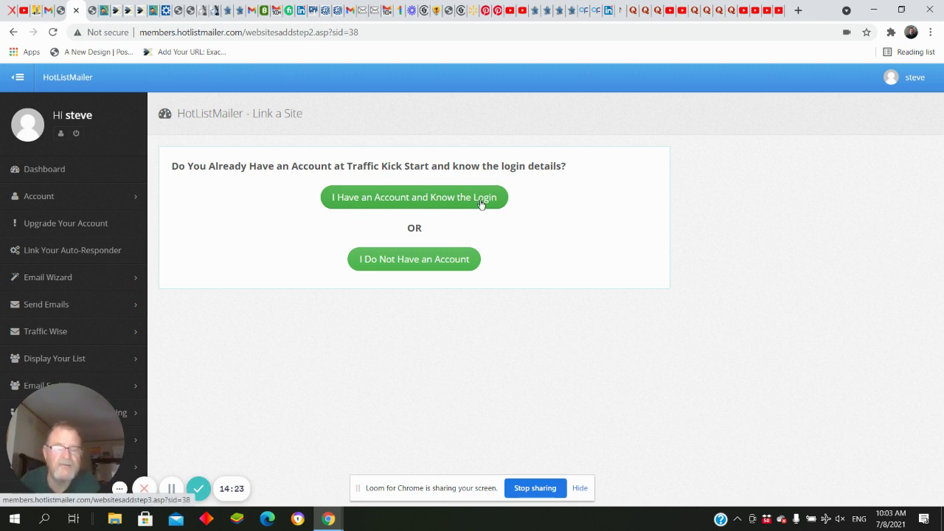
{"action": "left_click", "coordinate": [401, 262]}
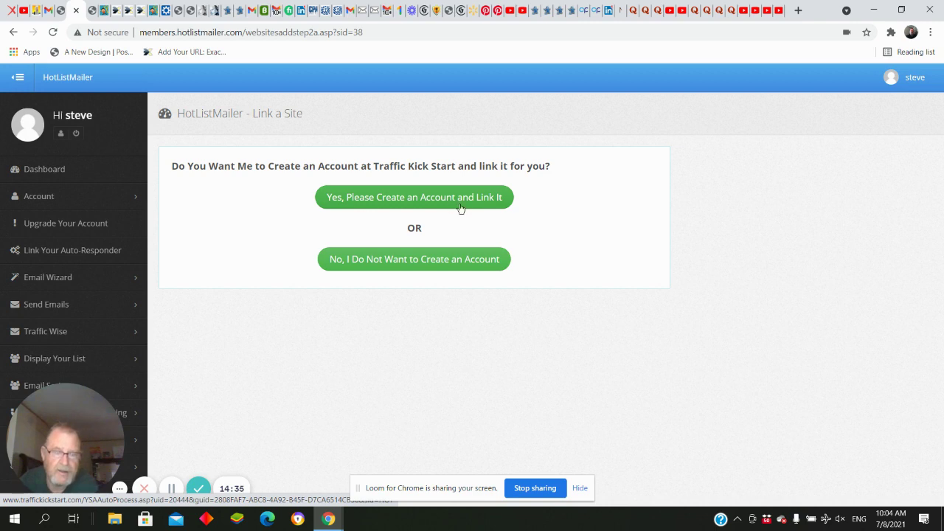
{"action": "left_click", "coordinate": [421, 200]}
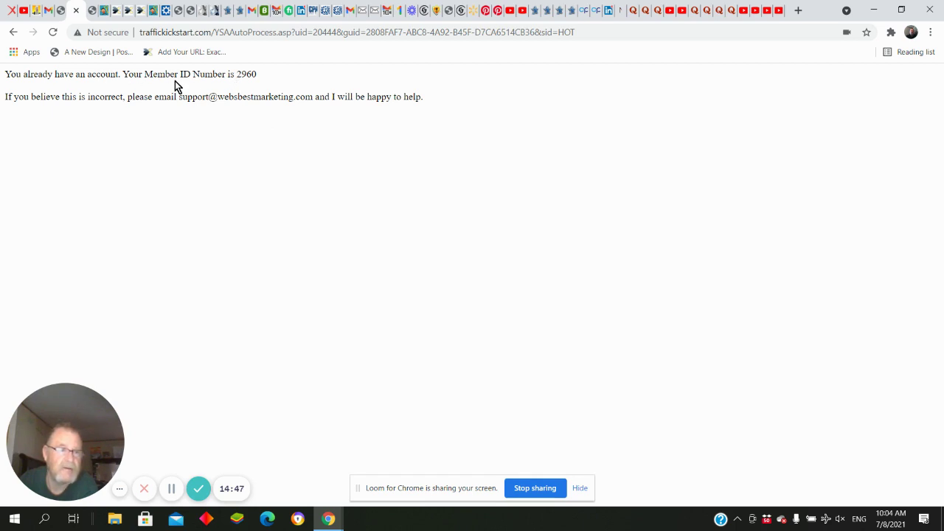
{"action": "left_click_drag", "start_coordinate": [236, 75], "coordinate": [249, 74]}
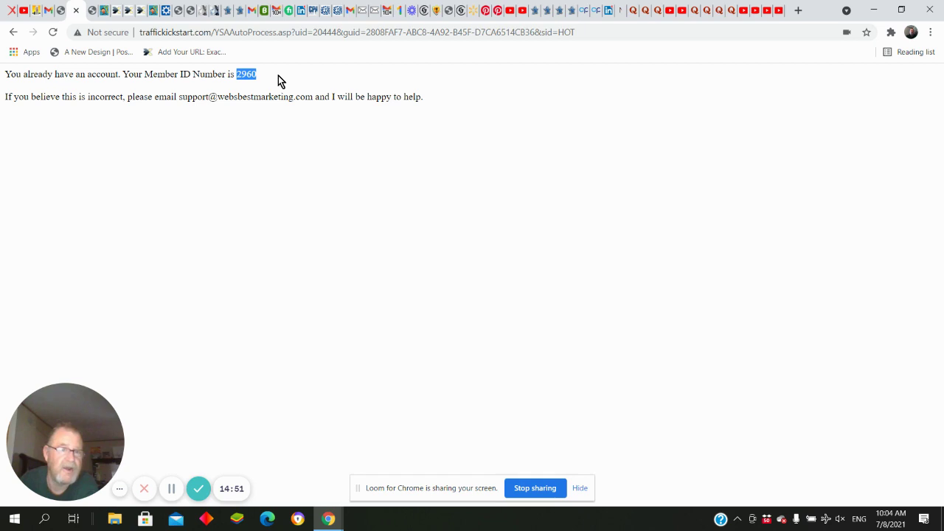
{"action": "left_click", "coordinate": [13, 33]}
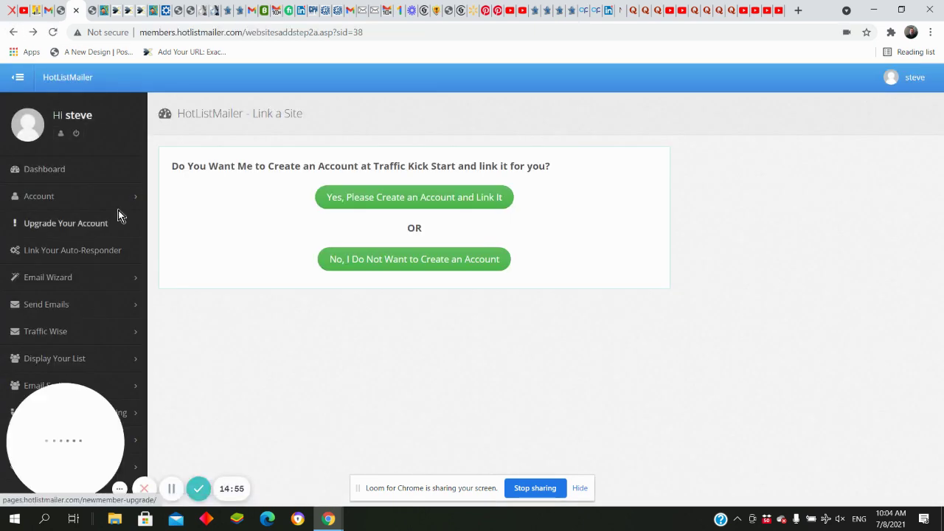
Choose Limitless Mailer from the unlinked sites as one without an existing account, request account creation and linking, and return to HotListMailer.
{"action": "left_click", "coordinate": [55, 173]}
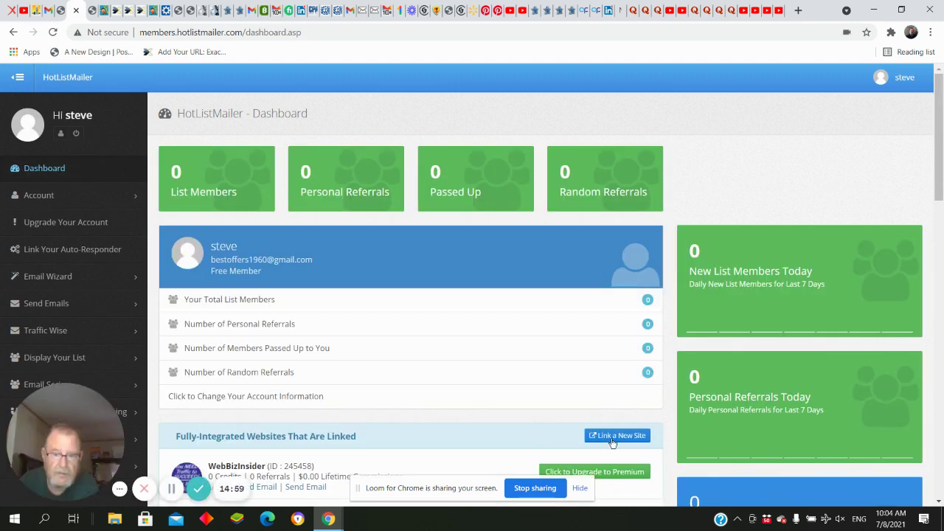
{"action": "left_click", "coordinate": [612, 439]}
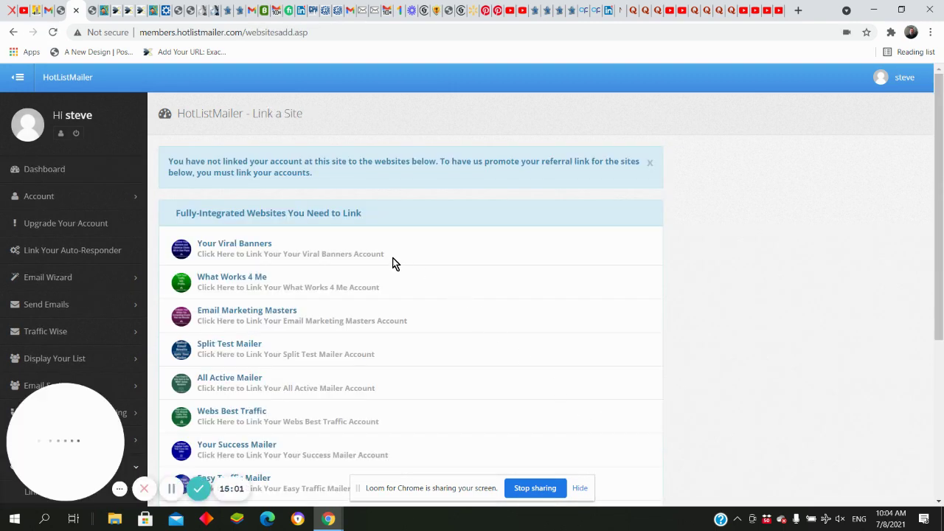
{"action": "scroll", "coordinate": [393, 263], "scroll_direction": "down", "scroll_amount": 4}
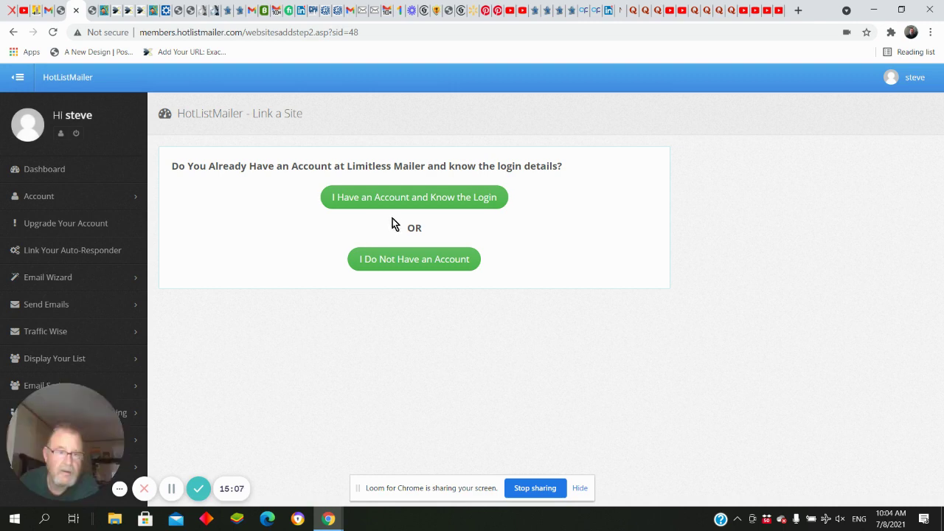
{"action": "left_click", "coordinate": [408, 258]}
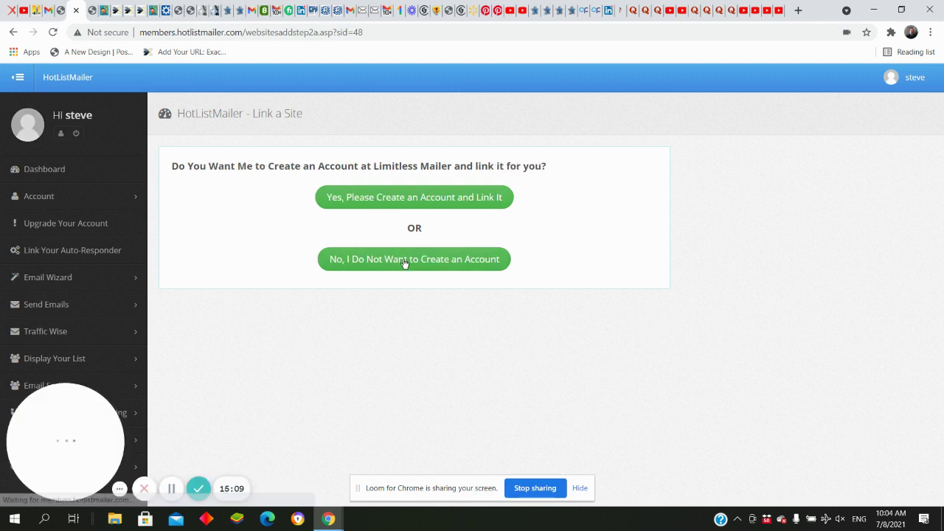
{"action": "left_click", "coordinate": [407, 205]}
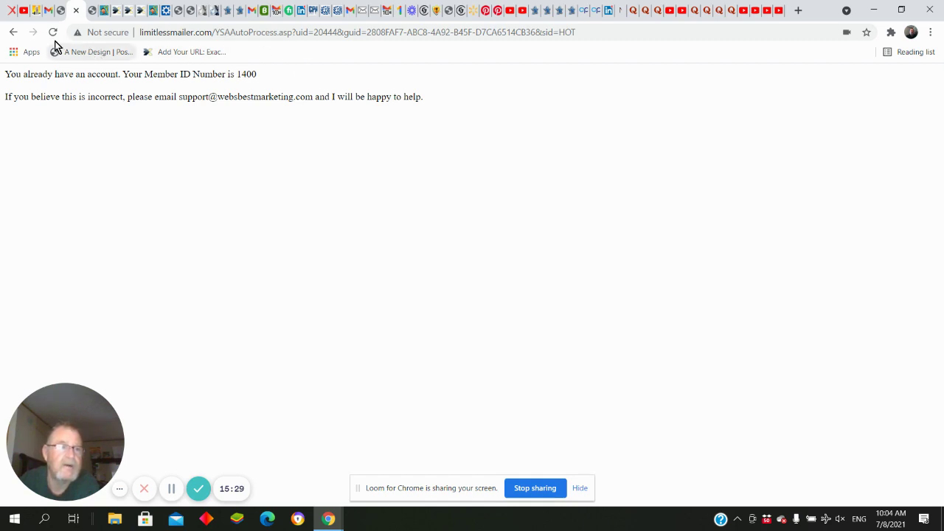
{"action": "left_click", "coordinate": [14, 32]}
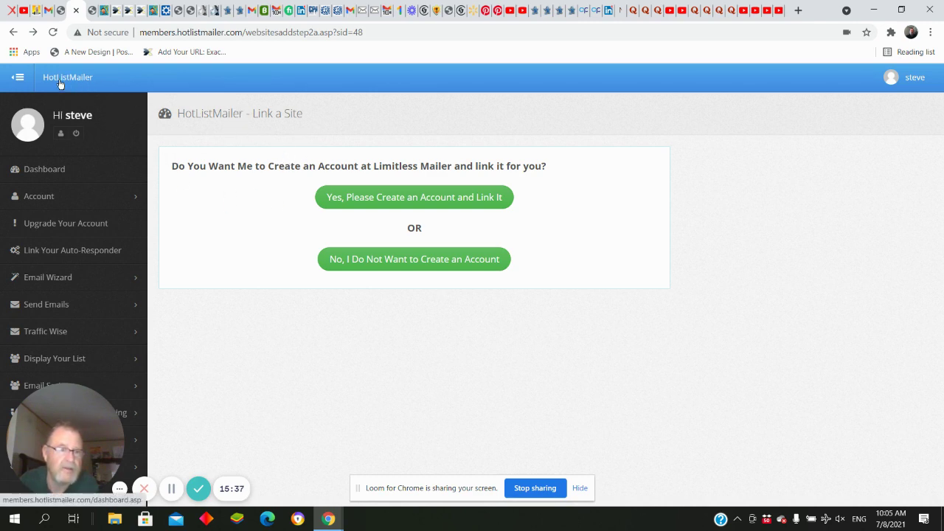
Find Unlock Your List among the linked websites on the Hot Summer Traffic dashboard and open its calendar for scheduling an ad to 1,608 members.
{"action": "left_click", "coordinate": [93, 13]}
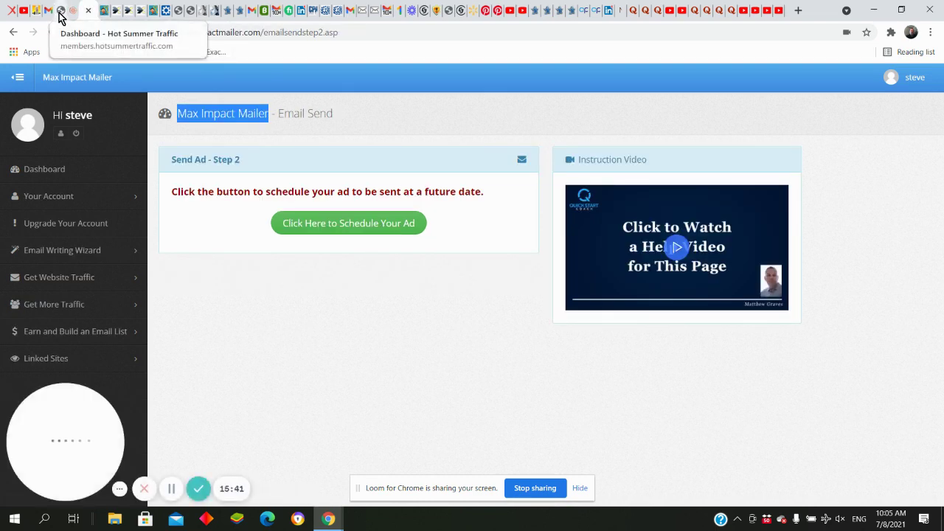
{"action": "left_click", "coordinate": [63, 13]}
{"action": "scroll", "coordinate": [383, 177], "scroll_direction": "up", "scroll_amount": 10}
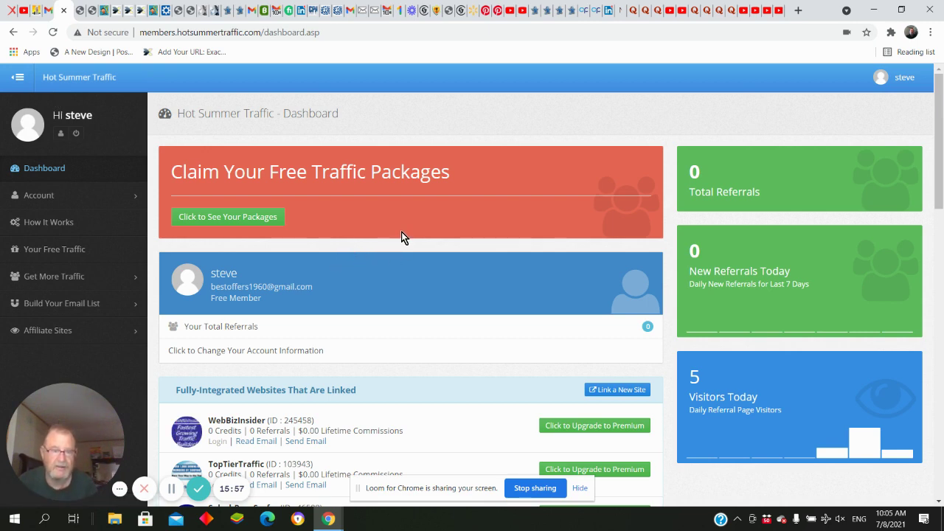
{"action": "scroll", "coordinate": [401, 234], "scroll_direction": "down", "scroll_amount": 5}
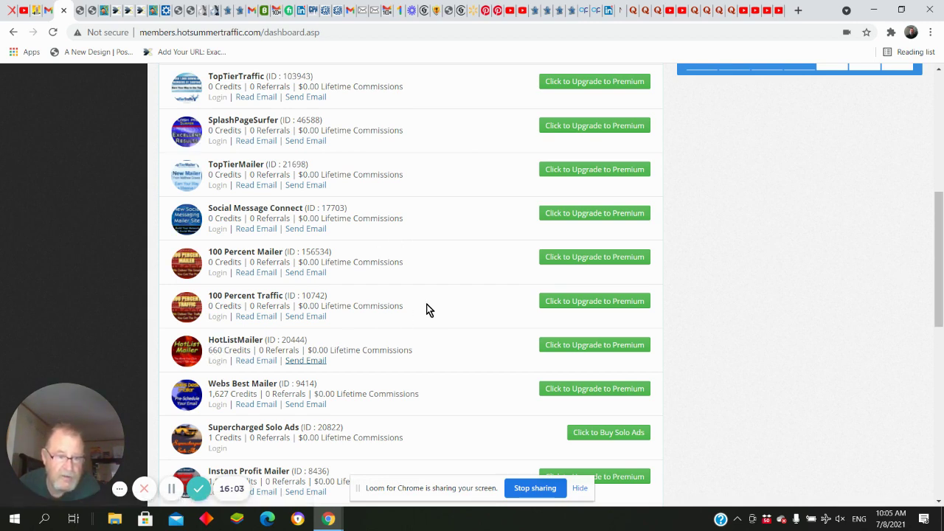
{"action": "scroll", "coordinate": [428, 308], "scroll_direction": "down", "scroll_amount": 5}
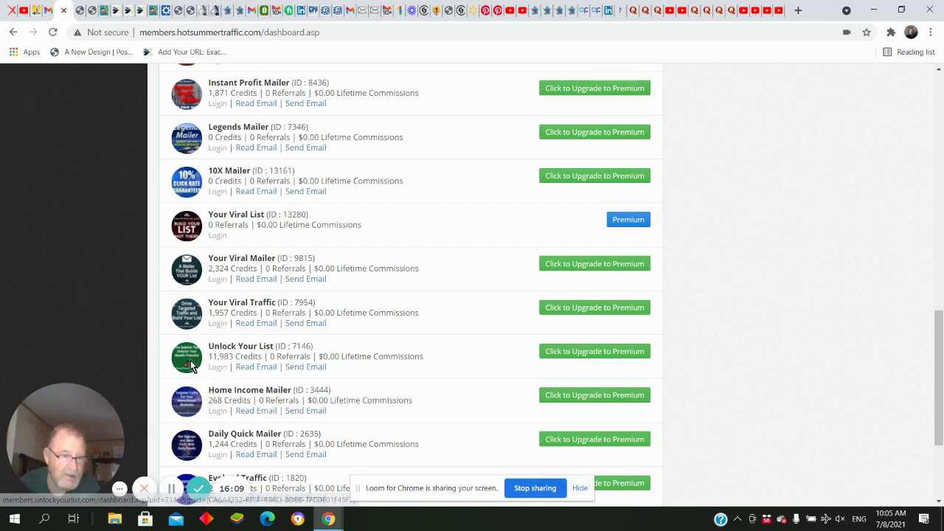
{"action": "left_click", "coordinate": [308, 367]}
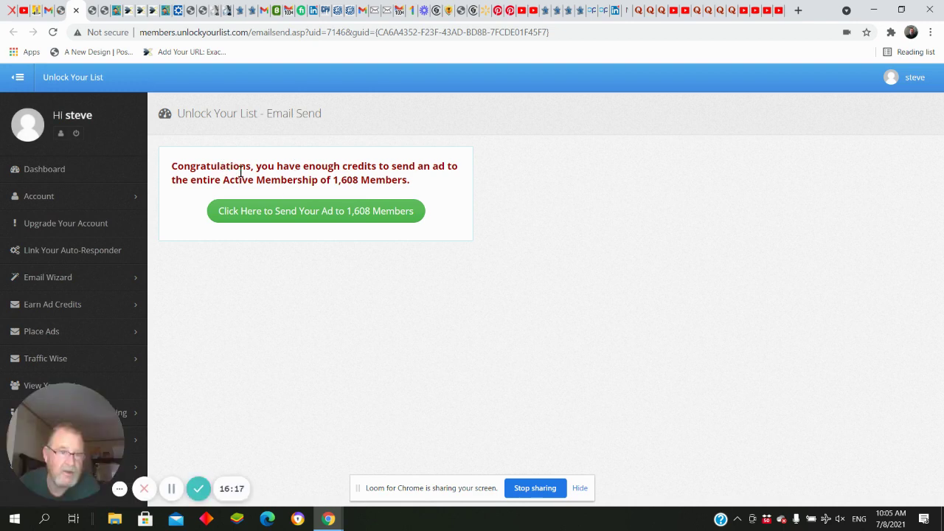
{"action": "left_click", "coordinate": [329, 216]}
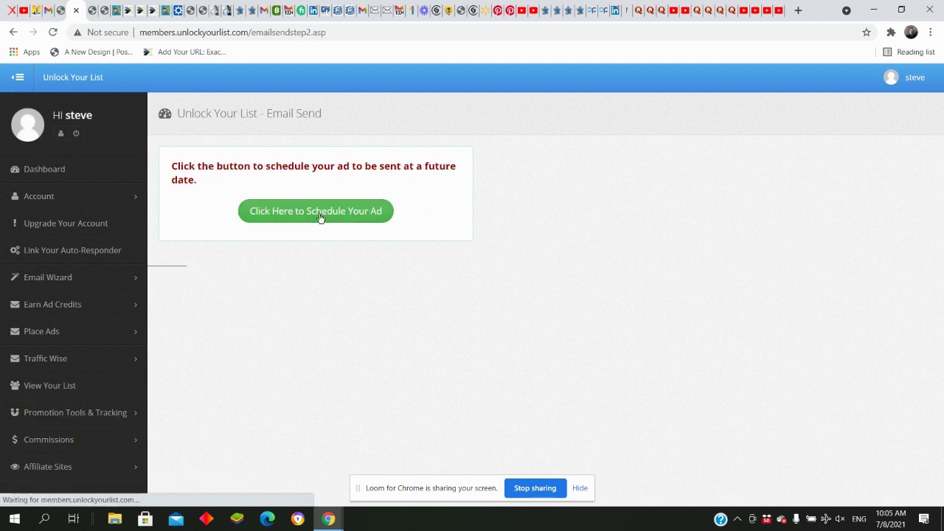
{"action": "left_click", "coordinate": [318, 217]}
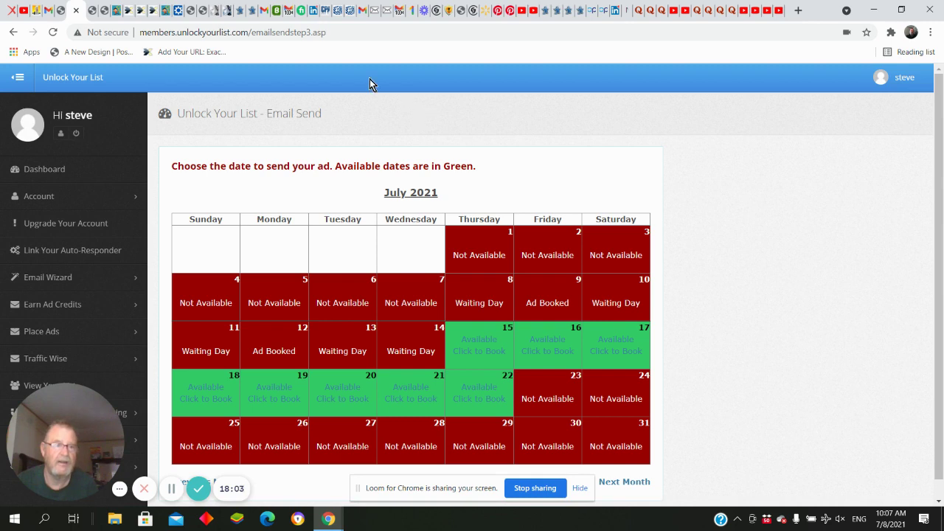
Return to the Hot Summer Traffic dashboard, read how the site works, and open its lead capture offers with referral links.
{"action": "left_click", "coordinate": [62, 14]}
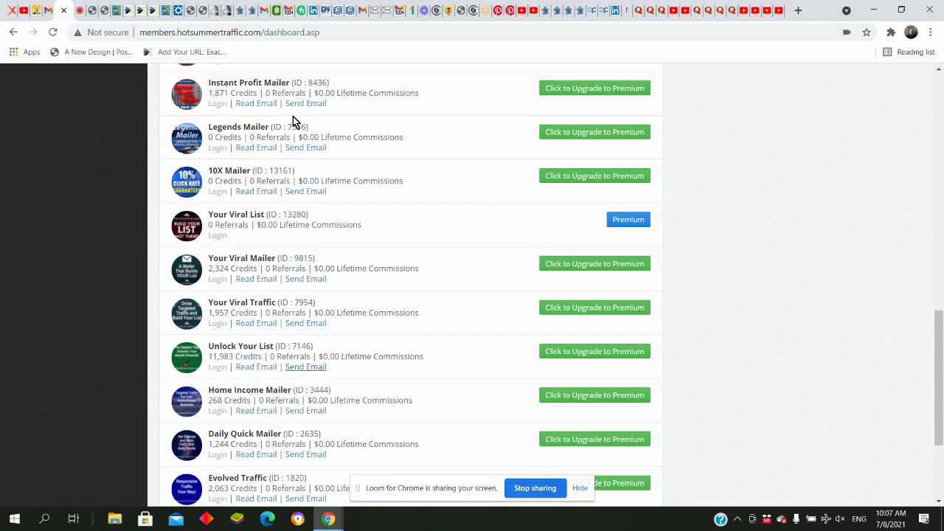
{"action": "scroll", "coordinate": [433, 165], "scroll_direction": "up", "scroll_amount": 10}
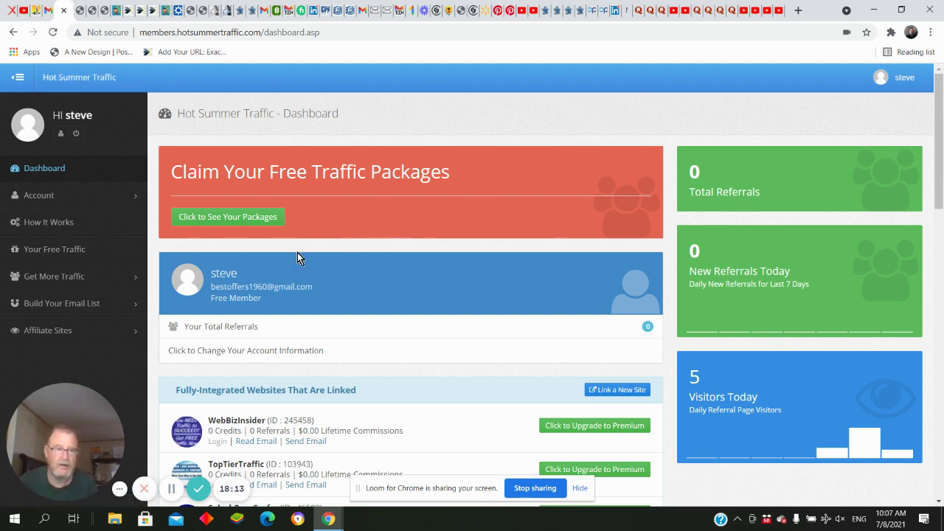
{"action": "left_click", "coordinate": [56, 221]}
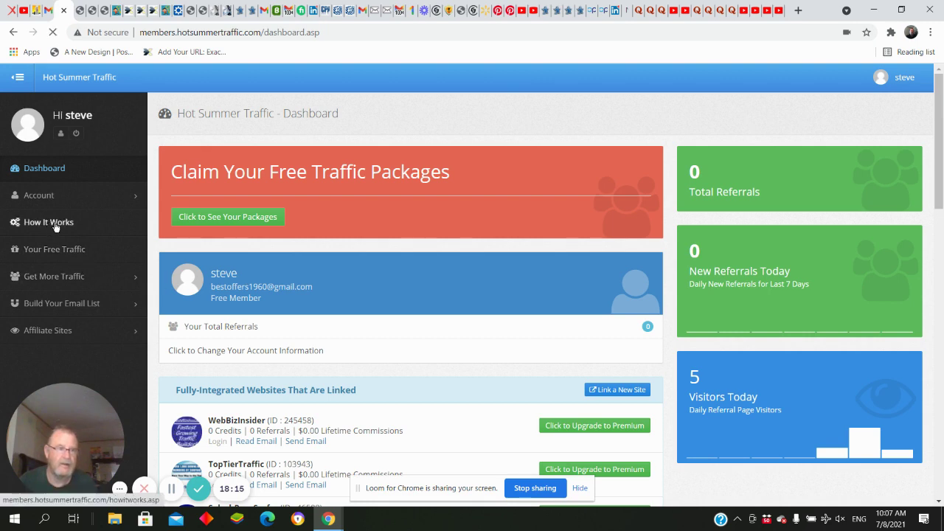
{"action": "scroll", "coordinate": [421, 236], "scroll_direction": "down", "scroll_amount": 4}
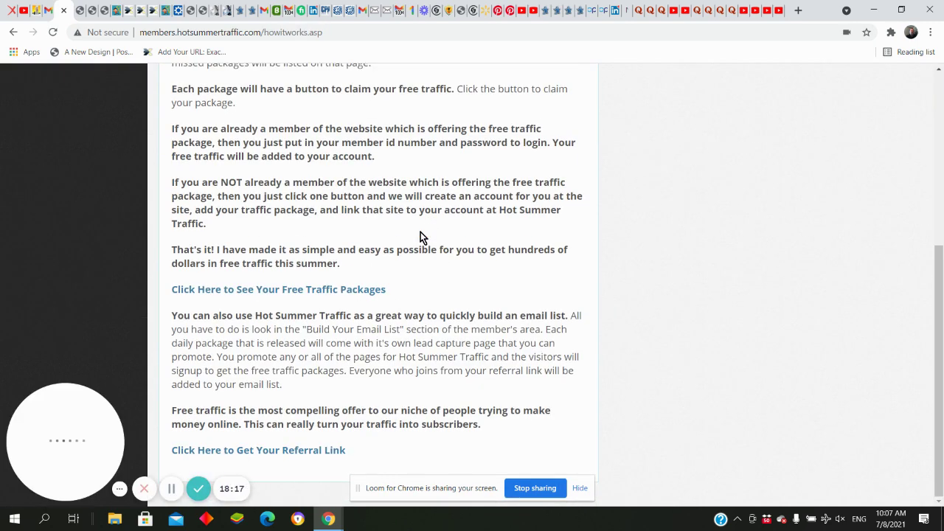
{"action": "left_click", "coordinate": [265, 451]}
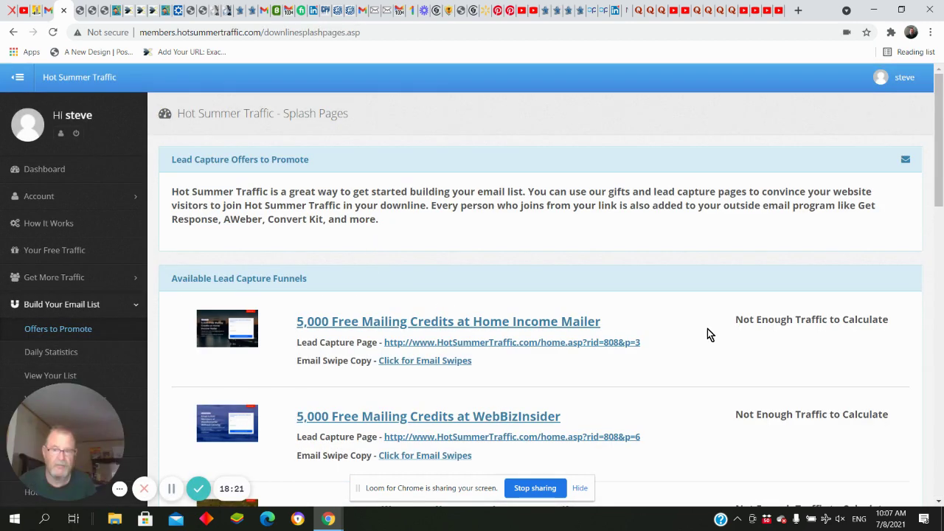